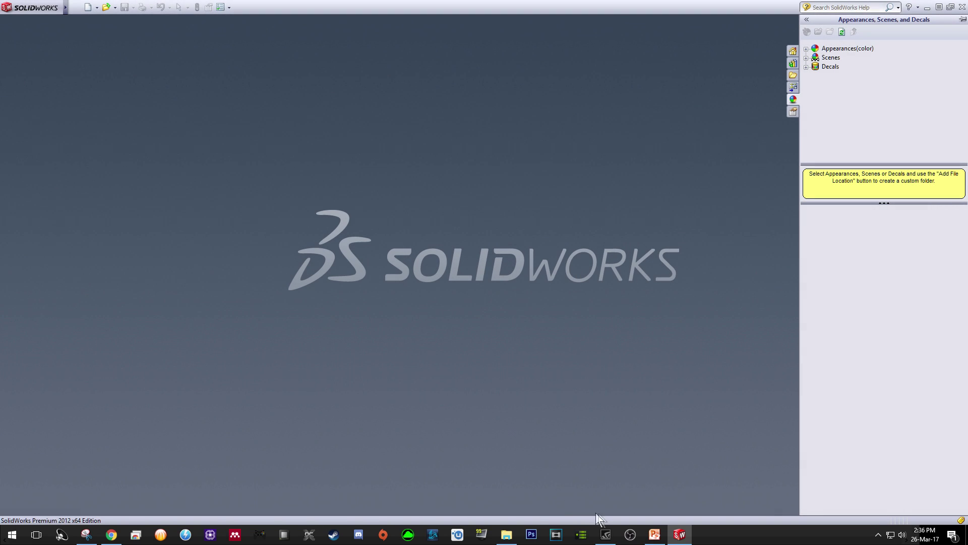
Step: Review the captured C2W9 slide's isometric and dimensioned front views, then minimize Snipping Tool
{"action": "left_click", "coordinate": [87, 535]}
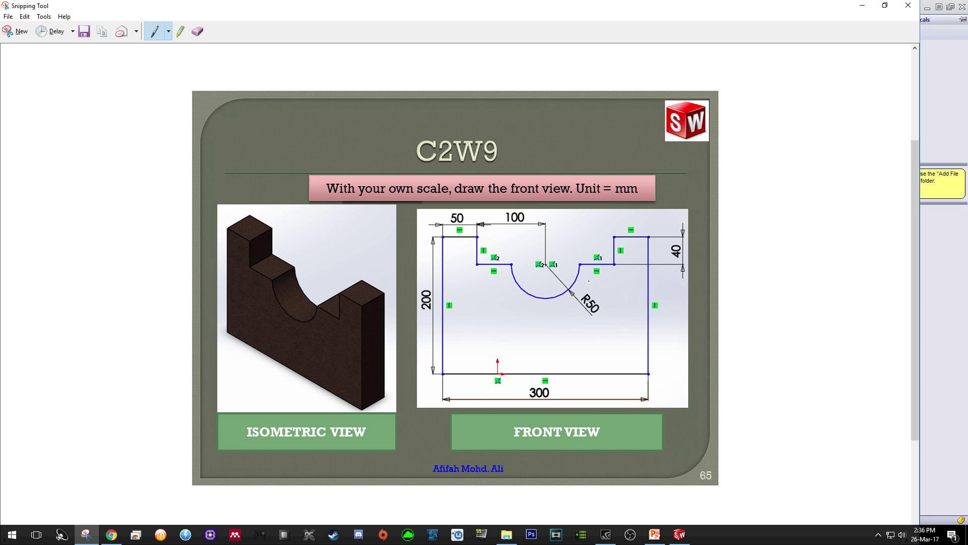
{"action": "left_click", "coordinate": [862, 7]}
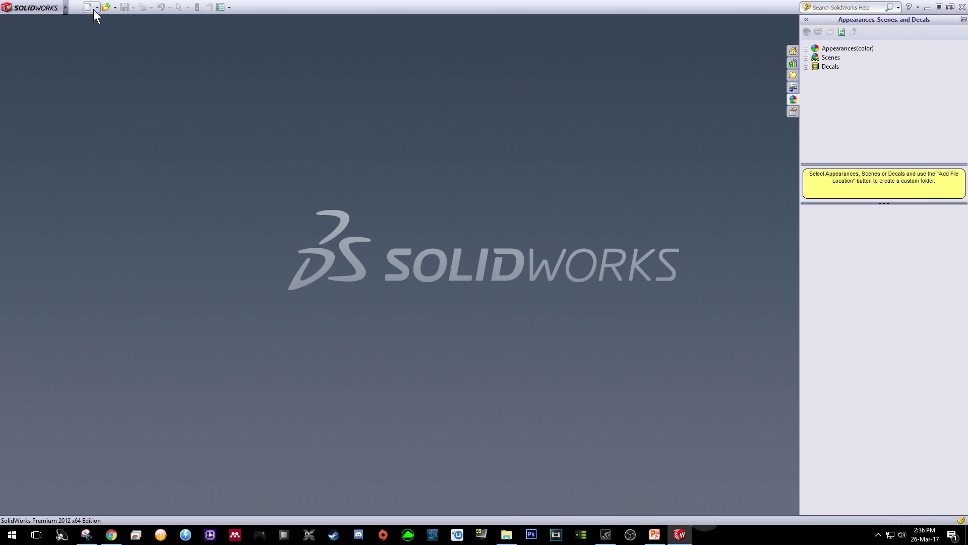
Step: Create a new part document, Part1, and start a new sketch
{"action": "left_click", "coordinate": [93, 9]}
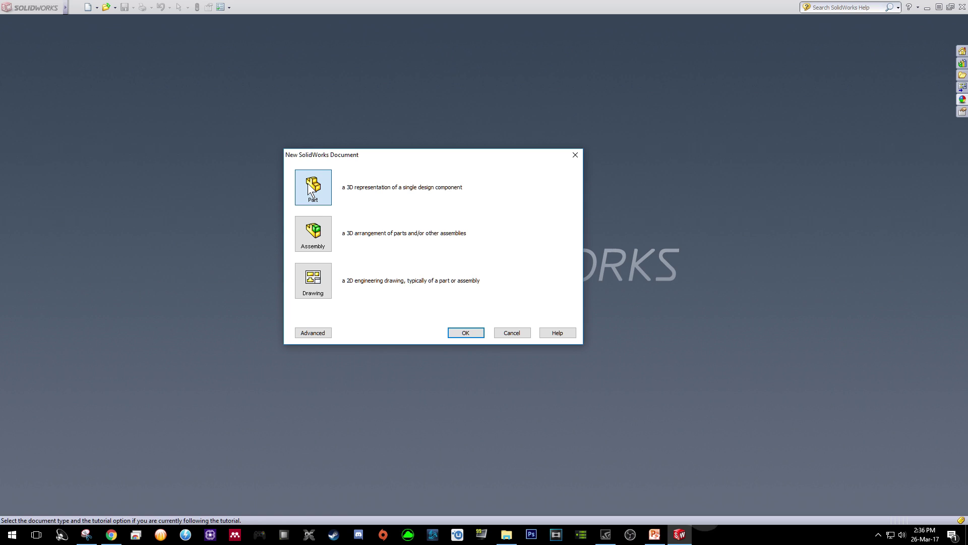
{"action": "left_click", "coordinate": [457, 333]}
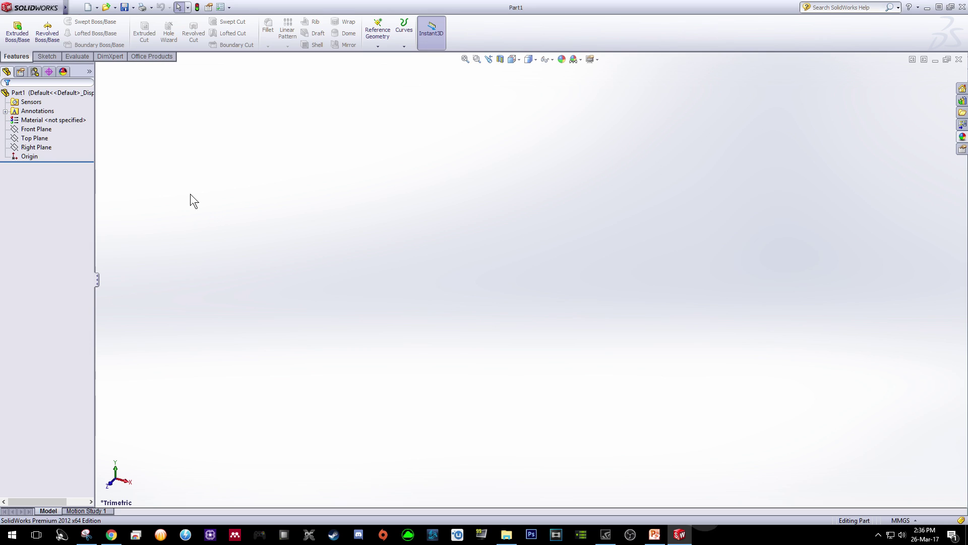
{"action": "left_click", "coordinate": [46, 56]}
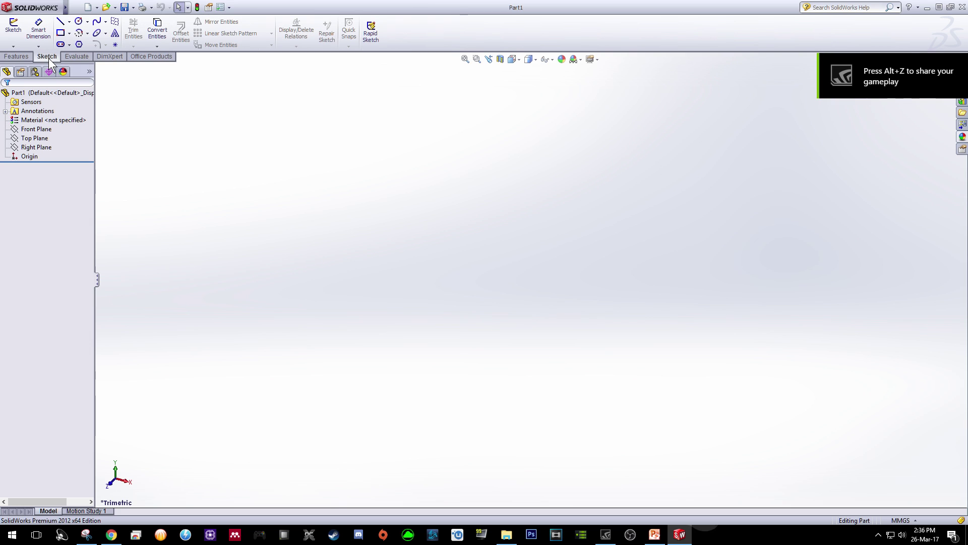
{"action": "left_click", "coordinate": [17, 28]}
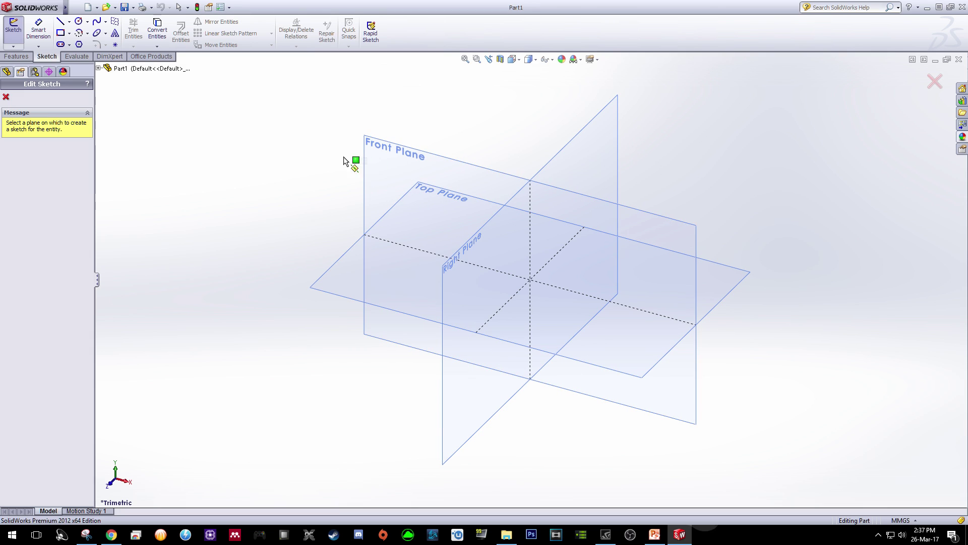
Step: Place Sketch1 on the Front Plane and begin a line at the origin
{"action": "left_click", "coordinate": [391, 151]}
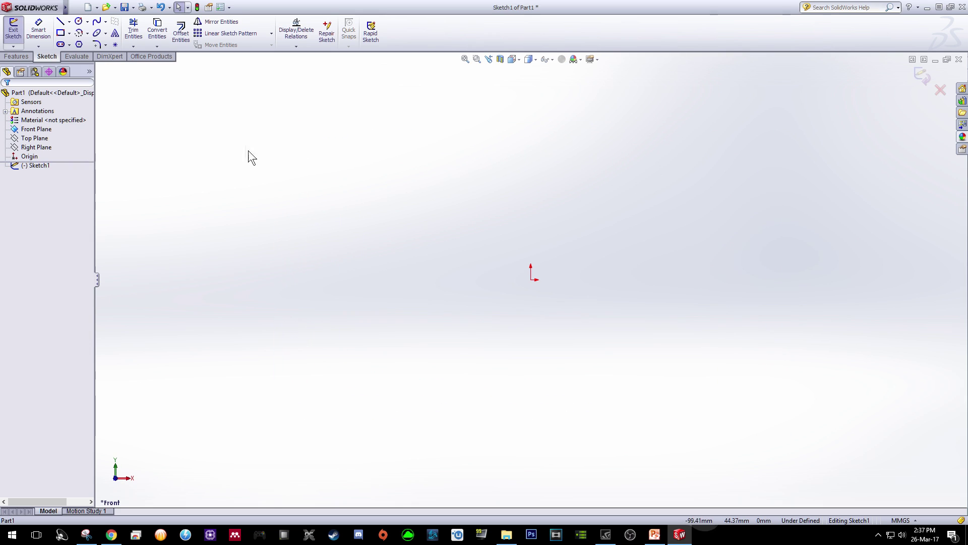
{"action": "left_click", "coordinate": [63, 22]}
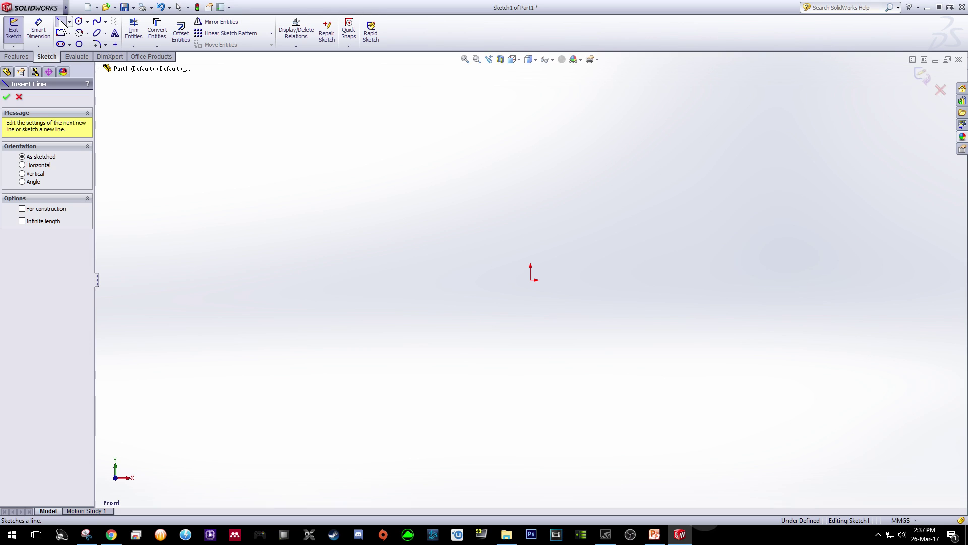
{"action": "left_click", "coordinate": [531, 280]}
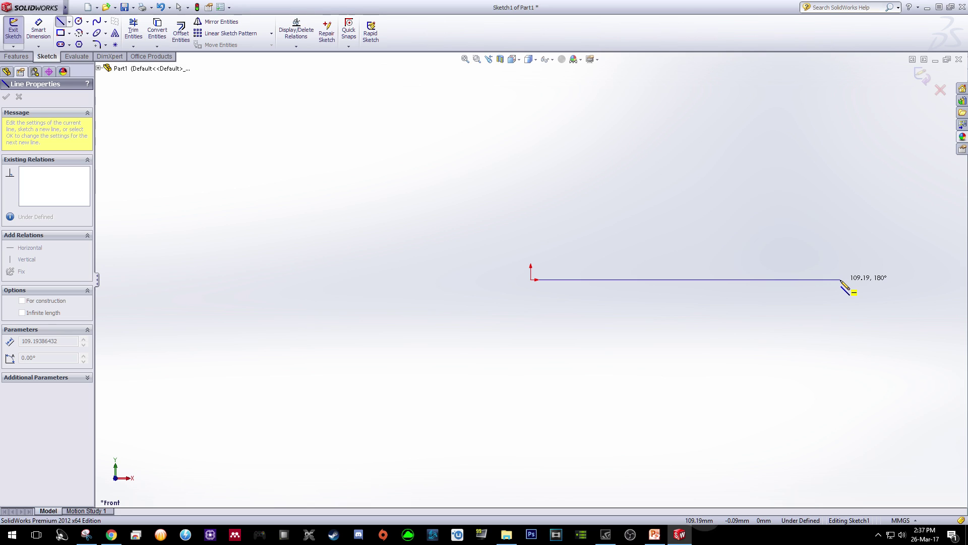
Step: Draw a horizontal base line from the origin and set its length to 300 mm
{"action": "left_click", "coordinate": [840, 279]}
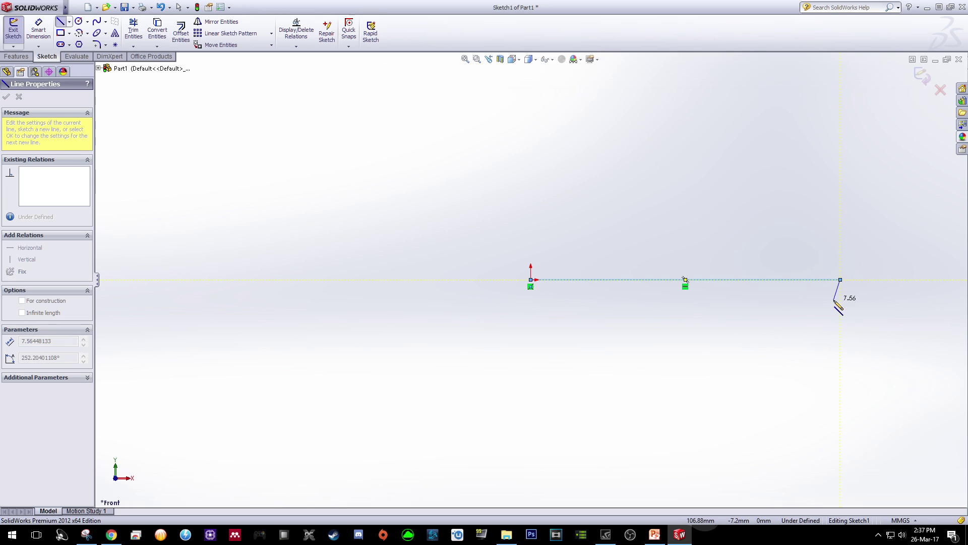
{"action": "key", "text": "Escape"}
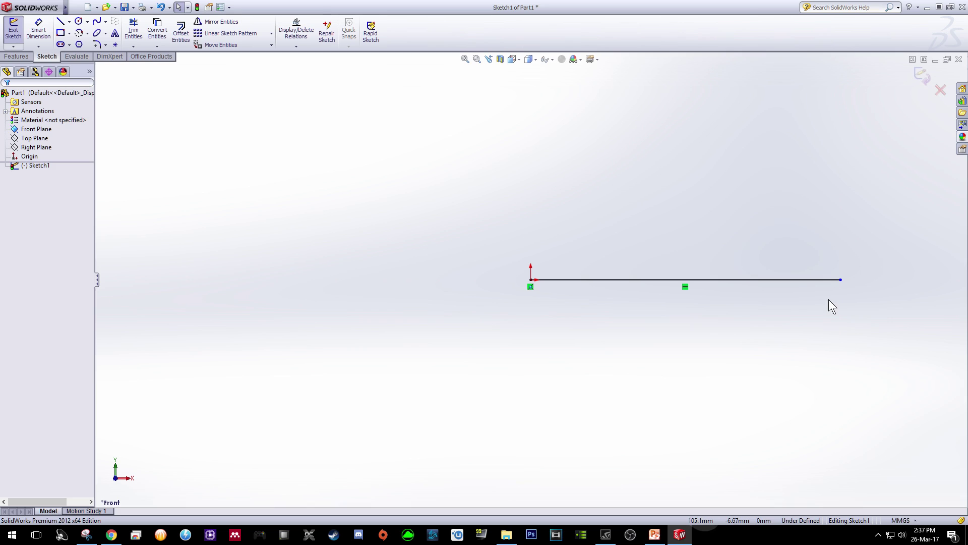
{"action": "left_click", "coordinate": [785, 282]}
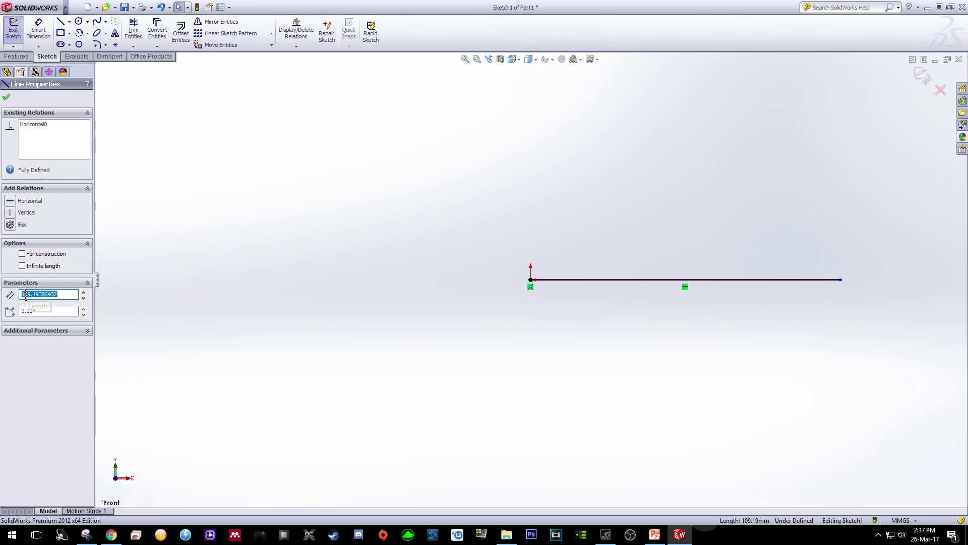
{"action": "type", "text": "300"}
{"action": "key", "text": "Return"}
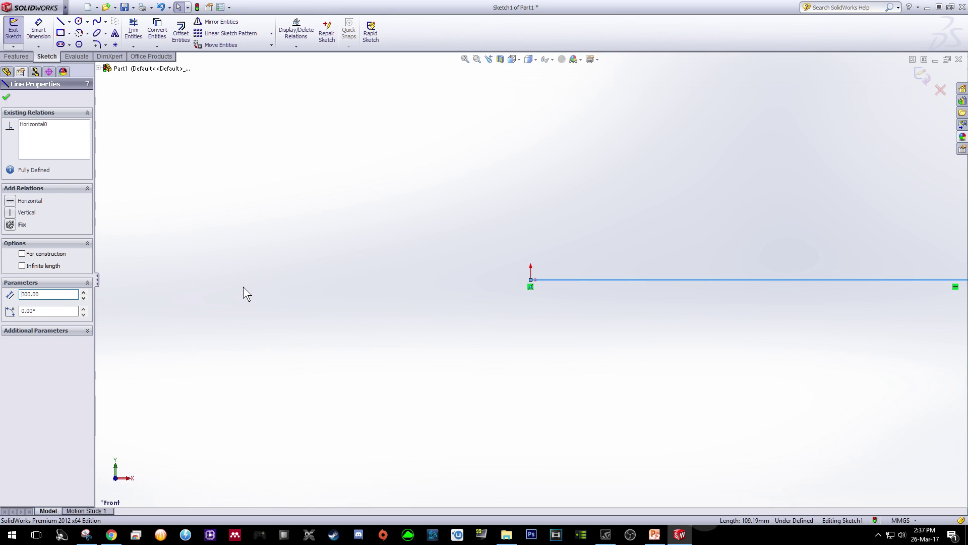
{"action": "left_click", "coordinate": [465, 59]}
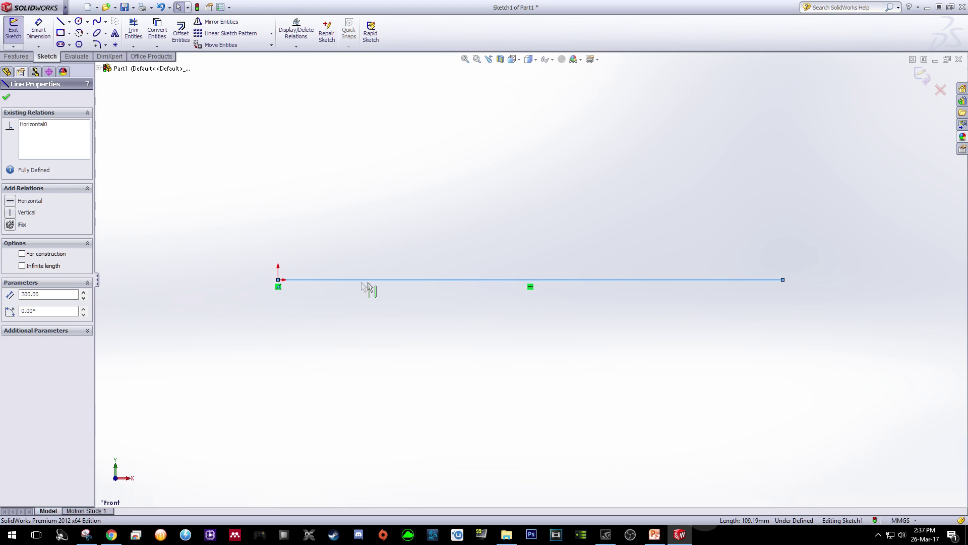
{"action": "left_click", "coordinate": [510, 288]}
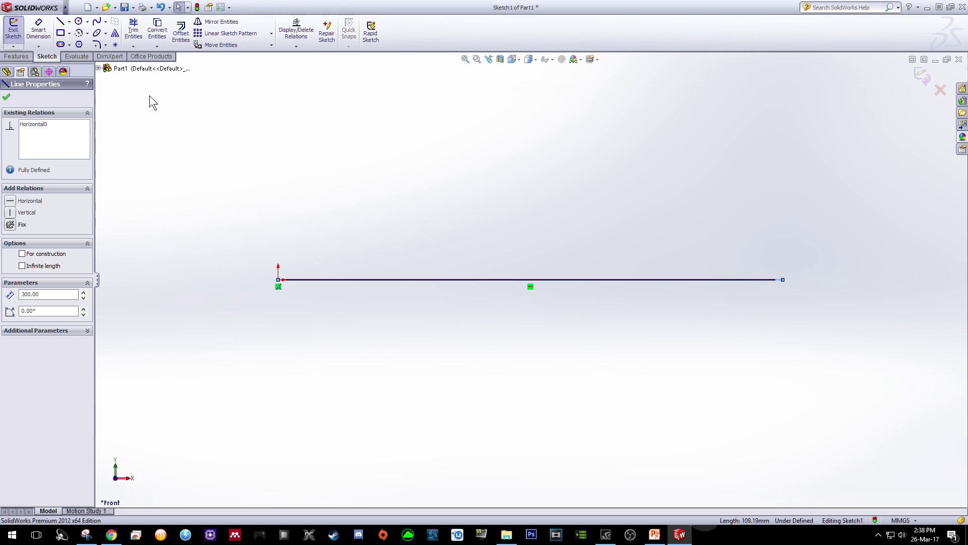
{"action": "left_click", "coordinate": [61, 24]}
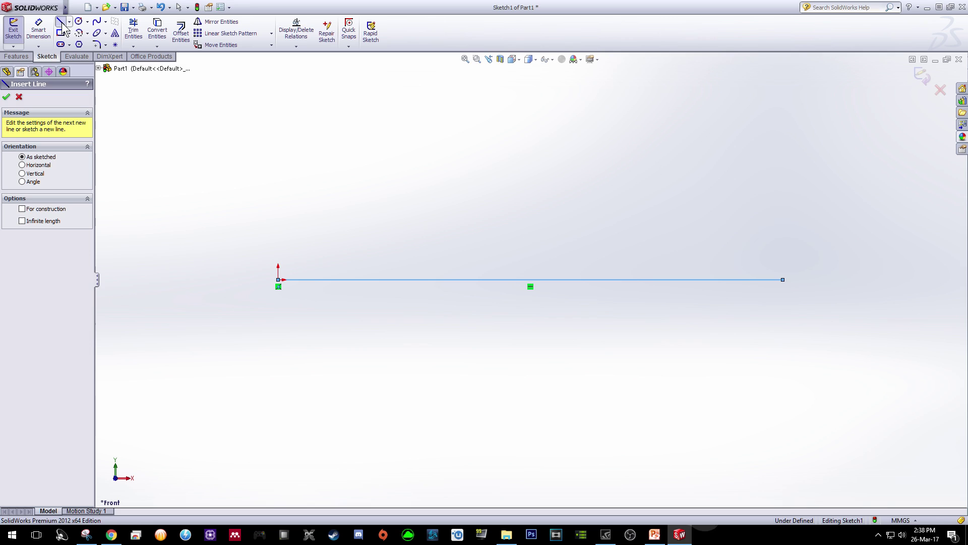
Step: Draw vertical lines rising from the left and right ends of the base
{"action": "left_click", "coordinate": [278, 279]}
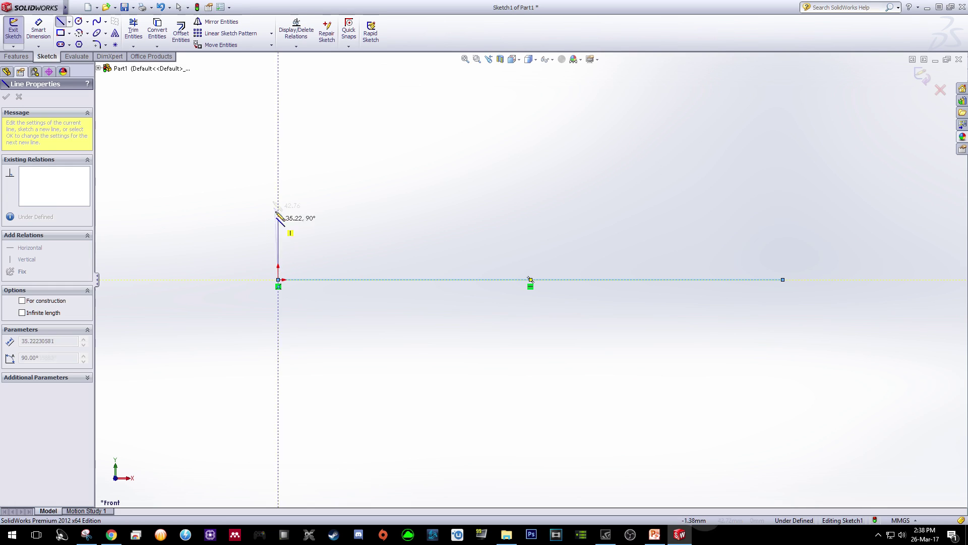
{"action": "left_click", "coordinate": [278, 101]}
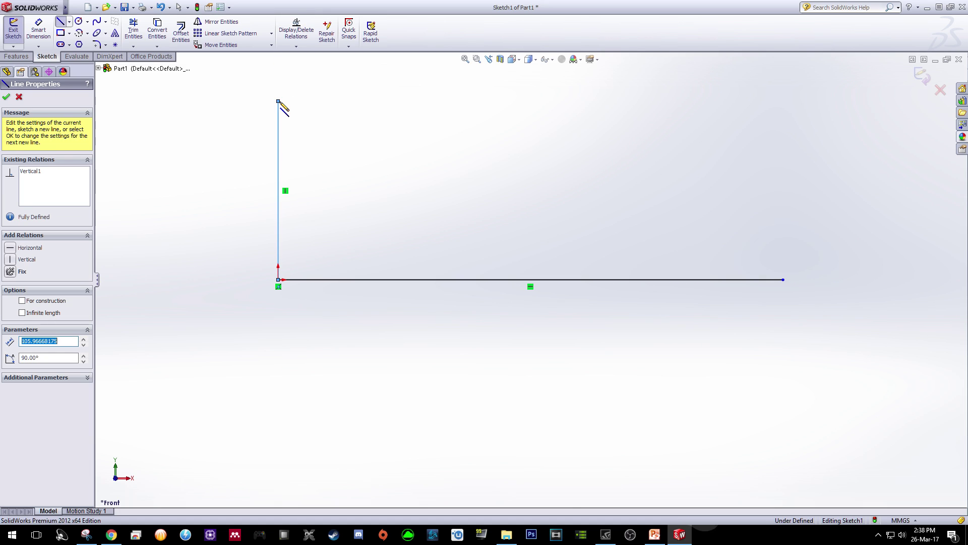
{"action": "key", "text": "Escape"}
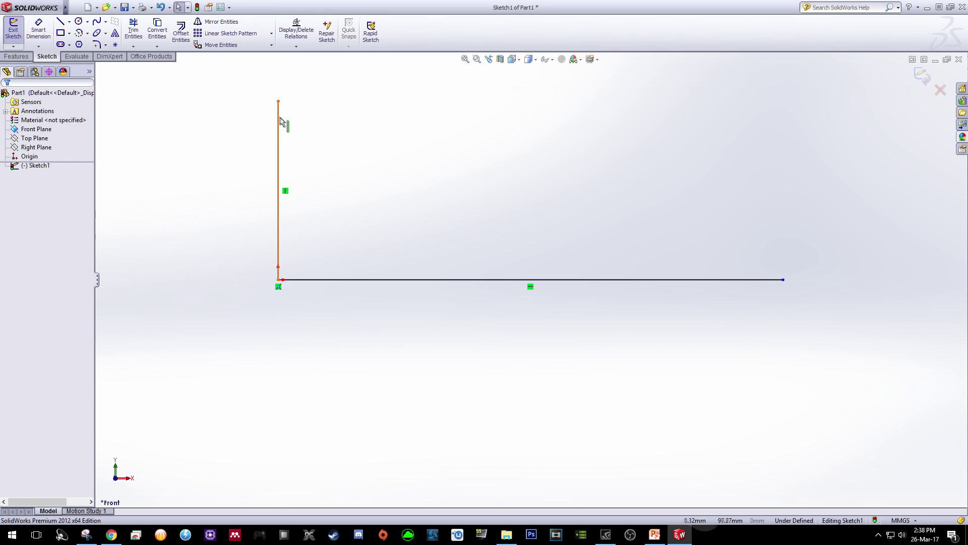
{"action": "left_click", "coordinate": [61, 21]}
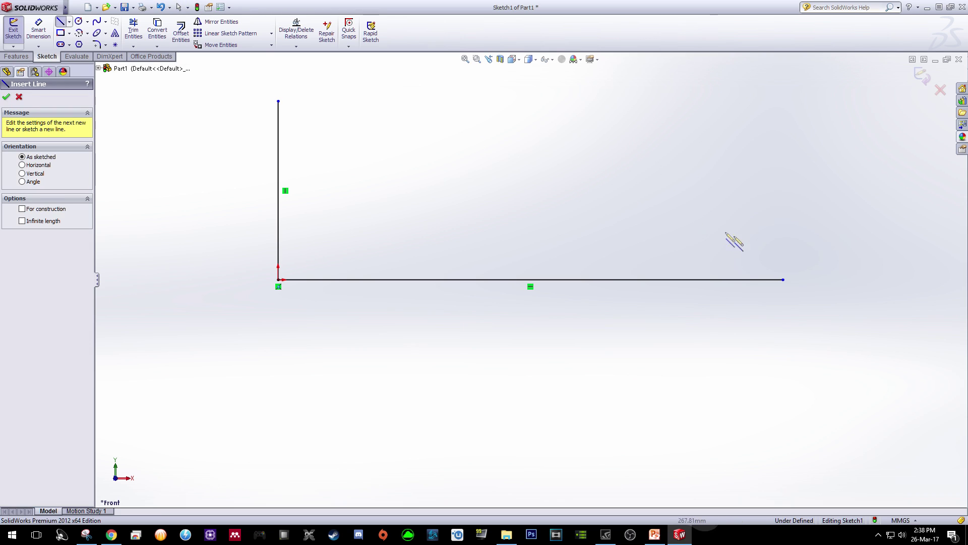
{"action": "left_click", "coordinate": [783, 280]}
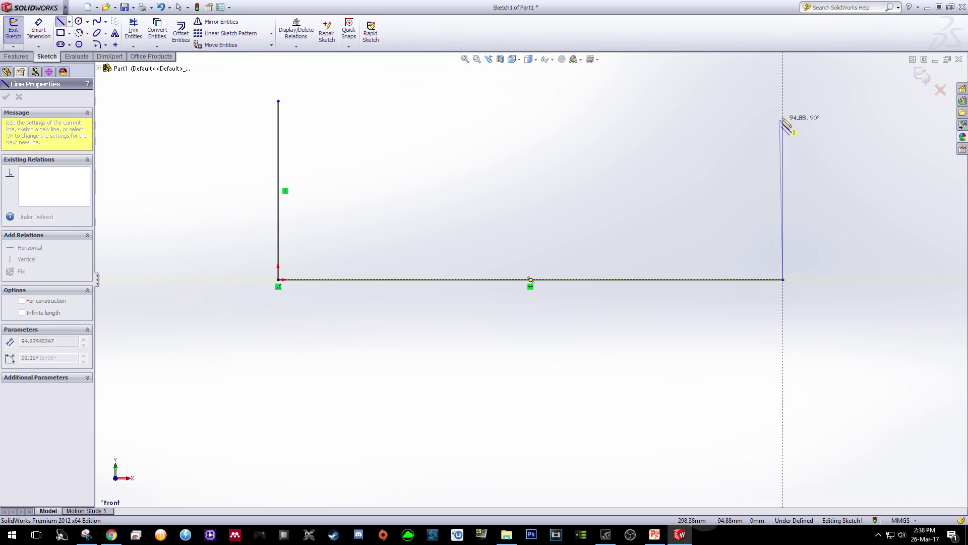
{"action": "left_click", "coordinate": [782, 101]}
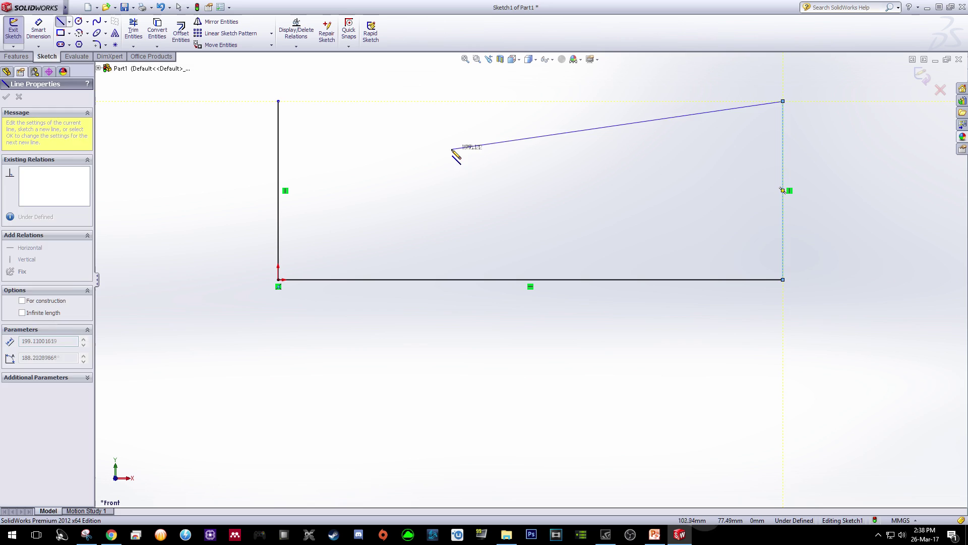
{"action": "key", "text": "Escape"}
Step: Set both vertical lines to 200 mm long and fit the sketch in view
{"action": "left_click", "coordinate": [278, 156]}
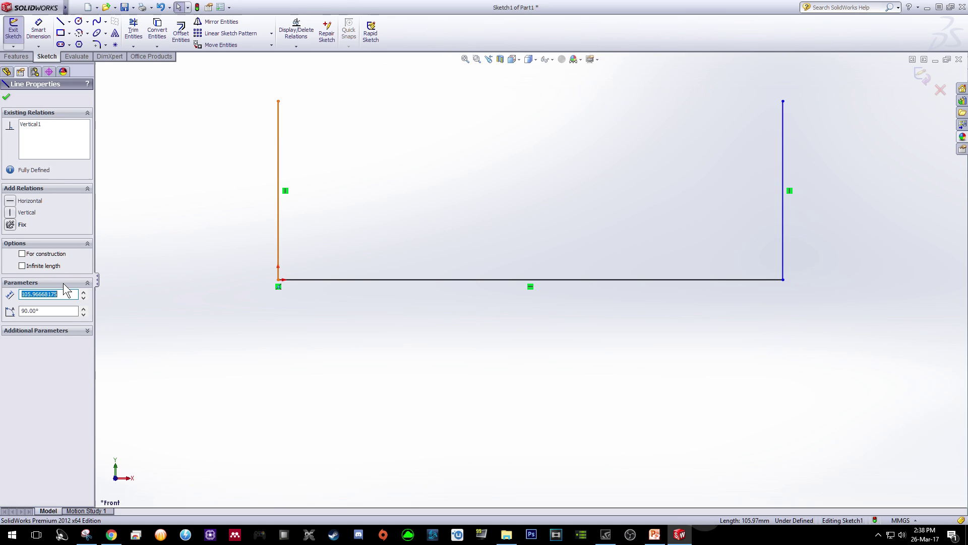
{"action": "type", "text": "200"}
{"action": "key", "text": "Return"}
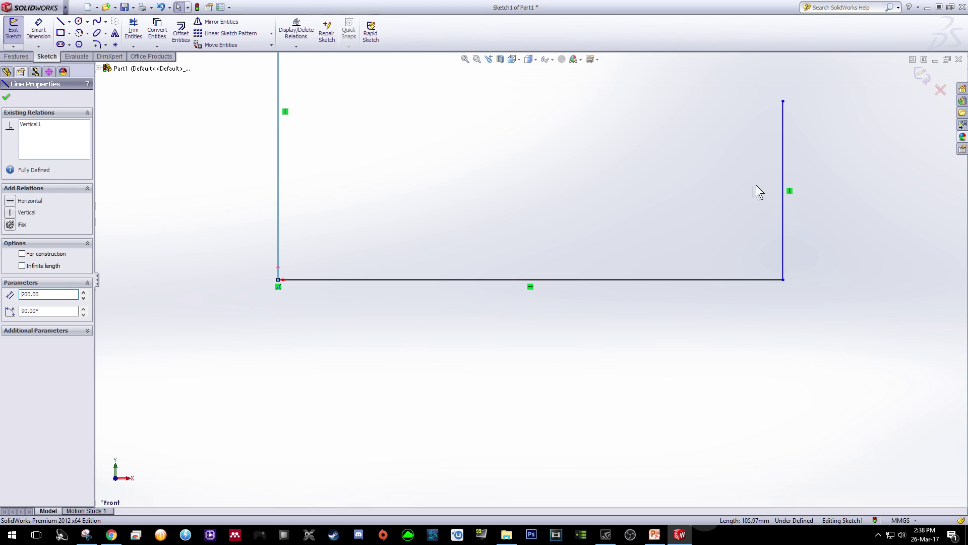
{"action": "left_click", "coordinate": [782, 174]}
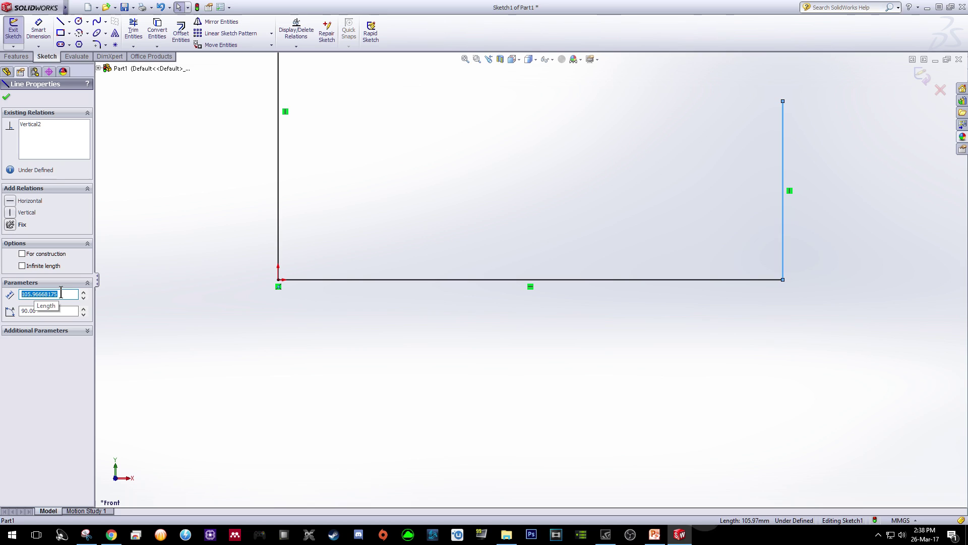
{"action": "type", "text": "200"}
{"action": "key", "text": "Return"}
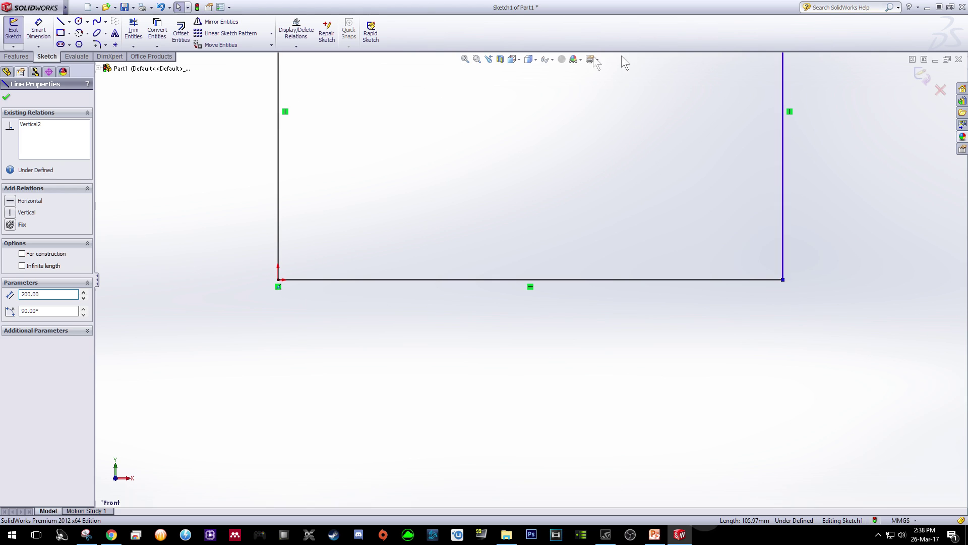
{"action": "left_click", "coordinate": [465, 60]}
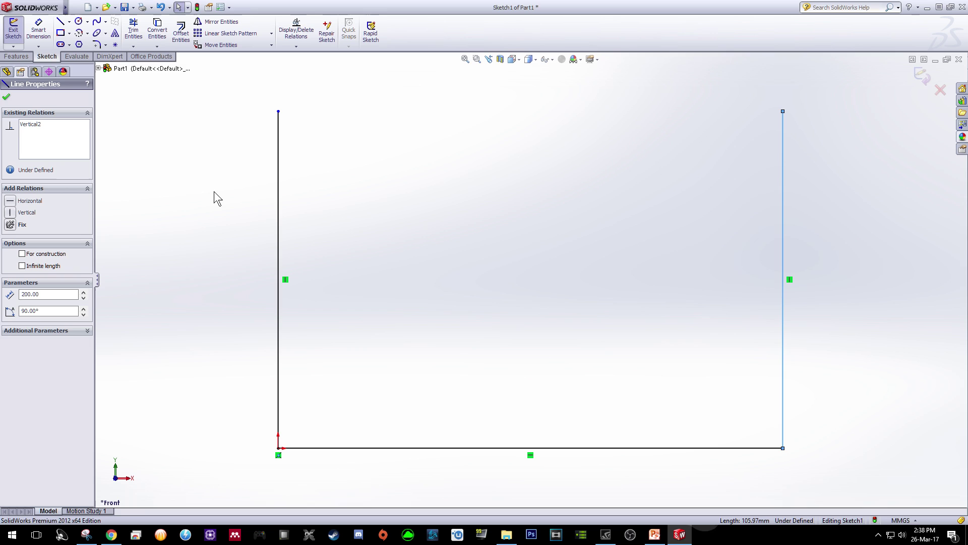
Step: Draw a top-left horizontal edge from the left line's top, 50 mm long
{"action": "left_click", "coordinate": [60, 22]}
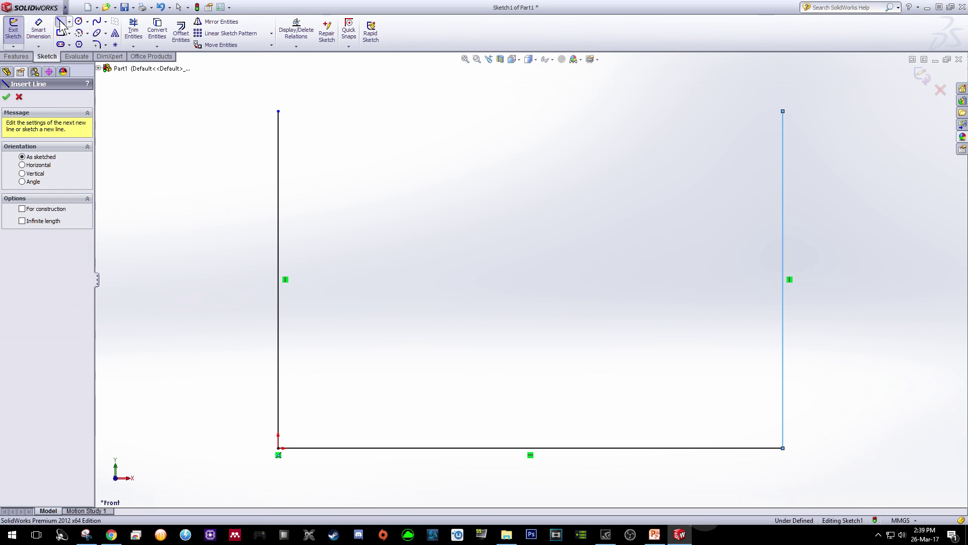
{"action": "left_click", "coordinate": [278, 111]}
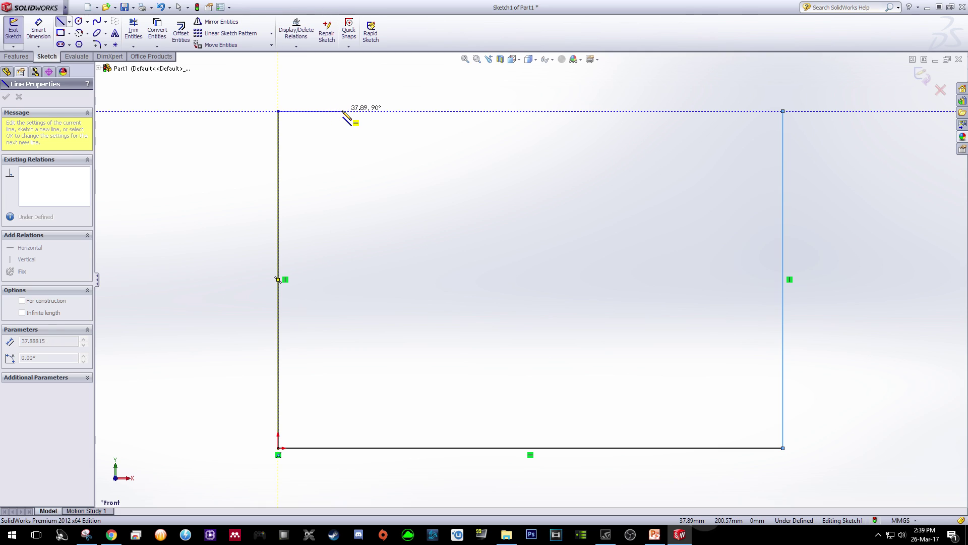
{"action": "left_click", "coordinate": [342, 111]}
{"action": "key", "text": "Escape"}
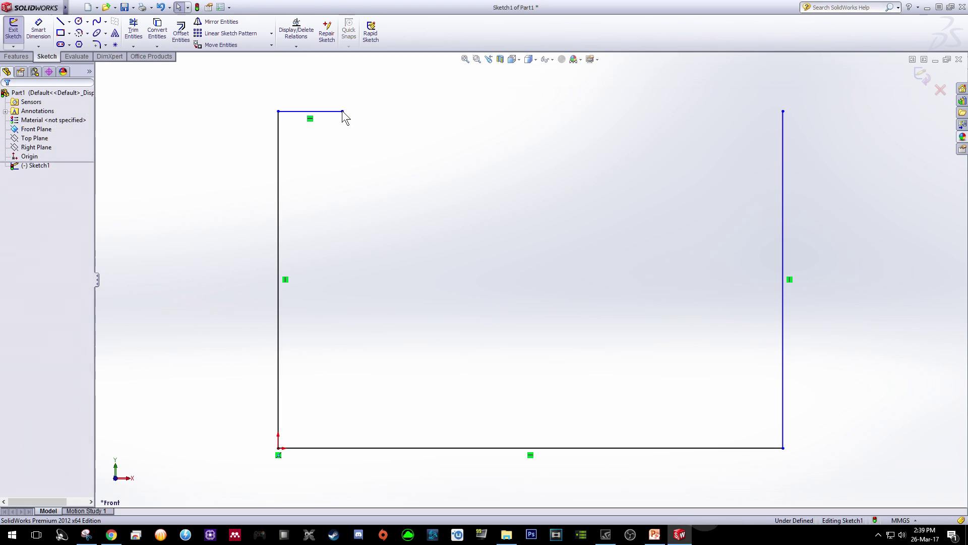
{"action": "left_click", "coordinate": [333, 111]}
{"action": "type", "text": "50"}
{"action": "key", "text": "Return"}
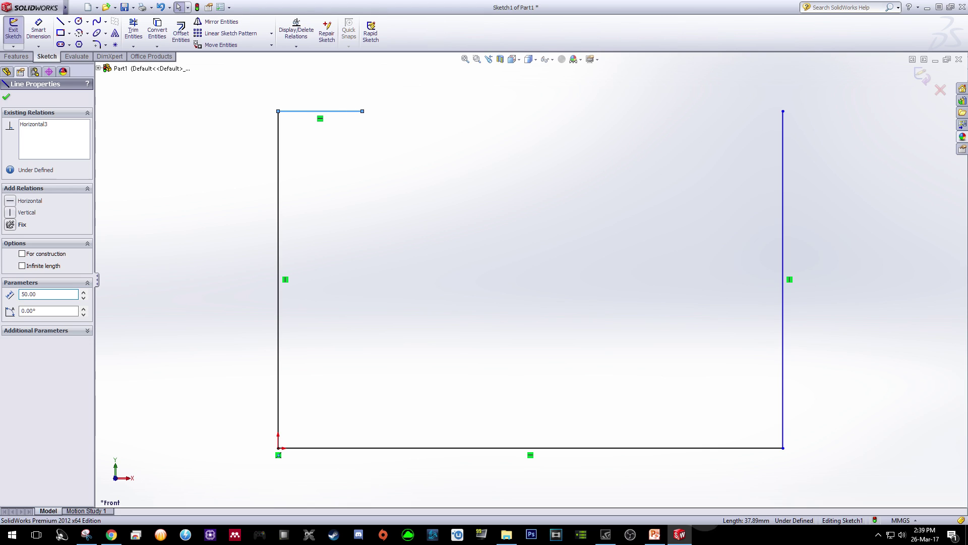
{"action": "left_click", "coordinate": [6, 97]}
Step: Add a 40 mm vertical line dropping from the top-left edge's right end
{"action": "left_click", "coordinate": [60, 21]}
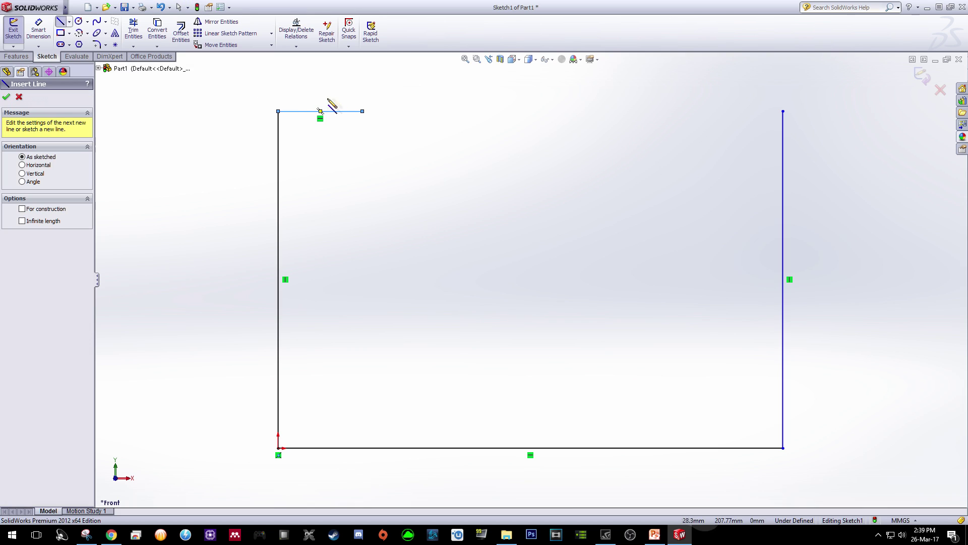
{"action": "left_click", "coordinate": [362, 111]}
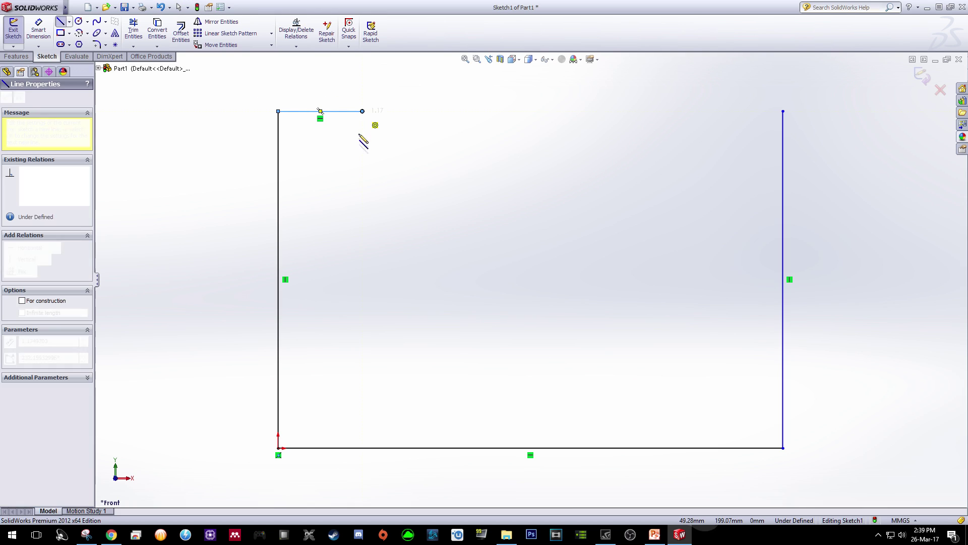
{"action": "left_click", "coordinate": [365, 167]}
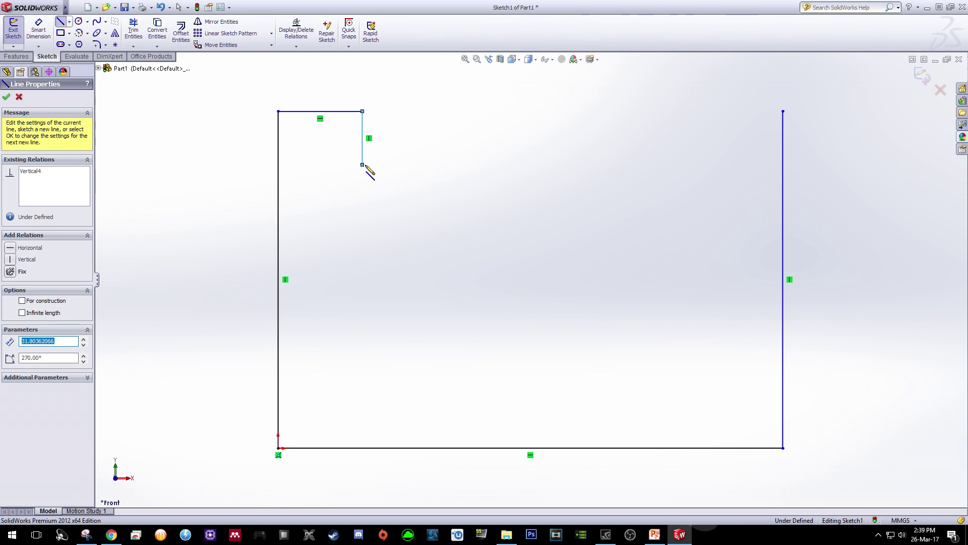
{"action": "type", "text": "40"}
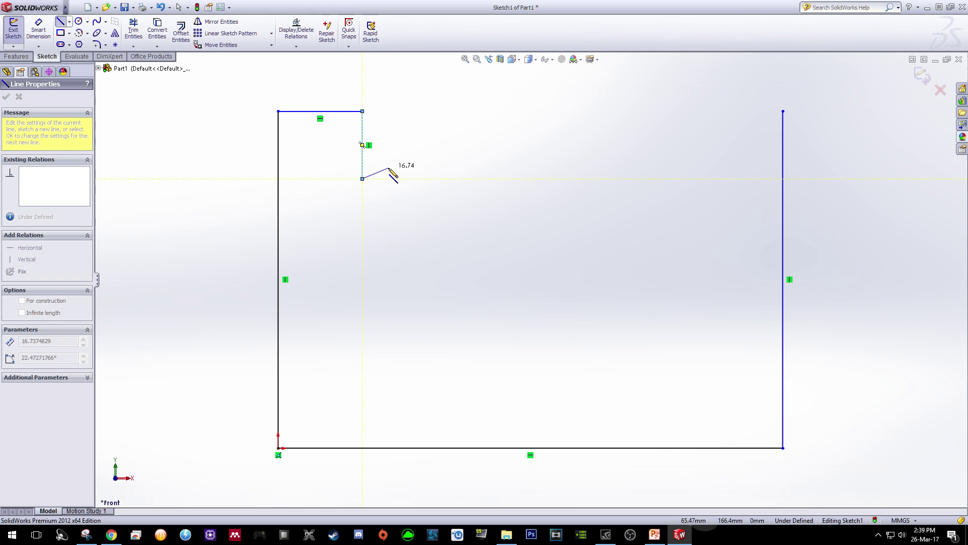
{"action": "key", "text": "Escape"}
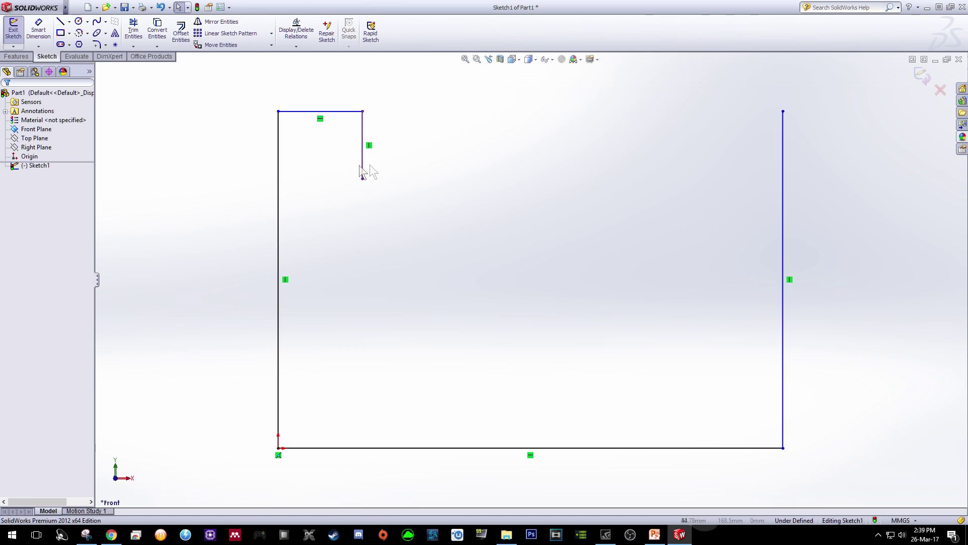
{"action": "left_click", "coordinate": [61, 22]}
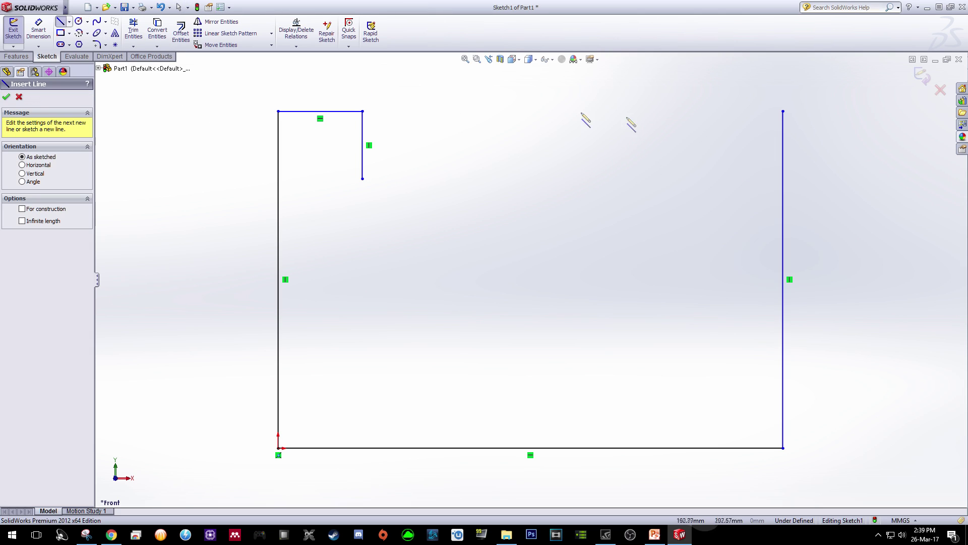
Step: Draw a 50 mm top-right horizontal edge from the right line's top
{"action": "left_click", "coordinate": [783, 111]}
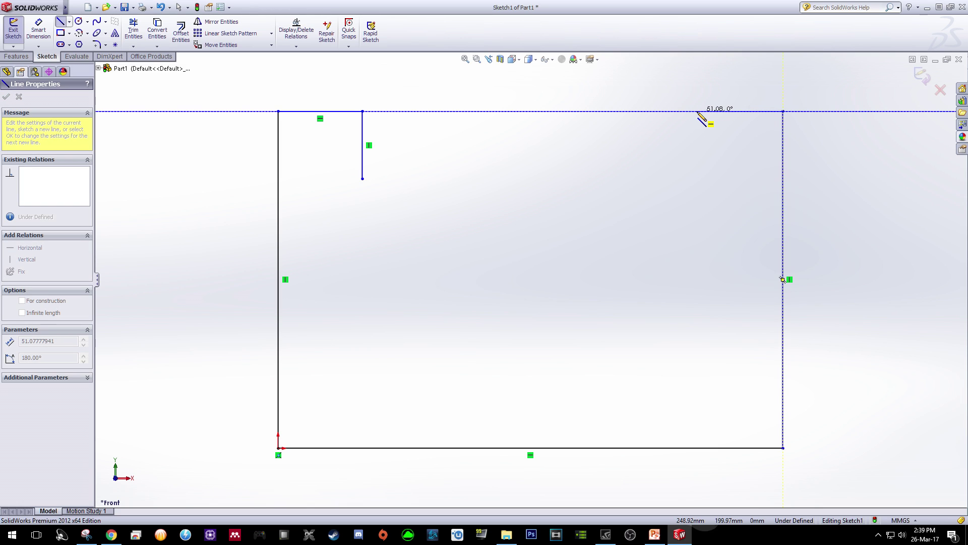
{"action": "left_click", "coordinate": [698, 112]}
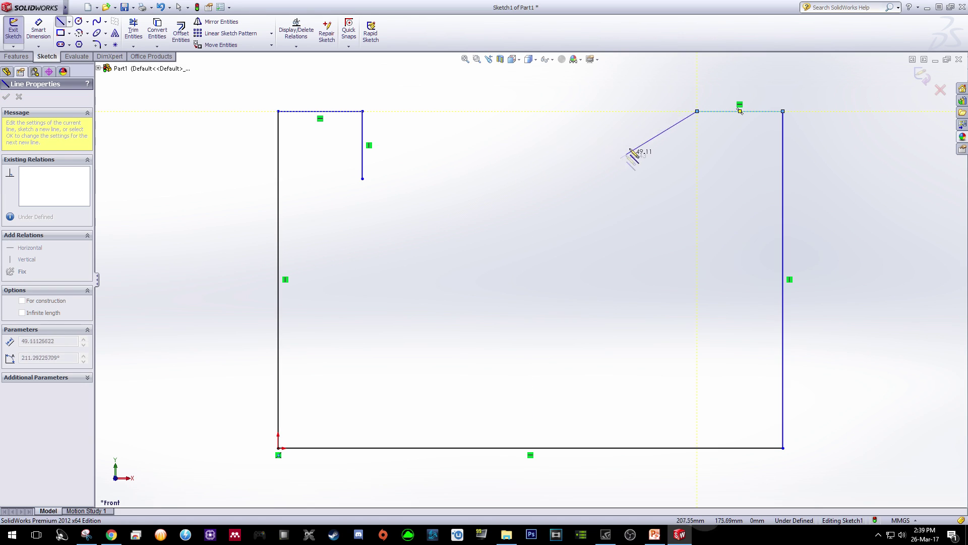
{"action": "key", "text": "Escape"}
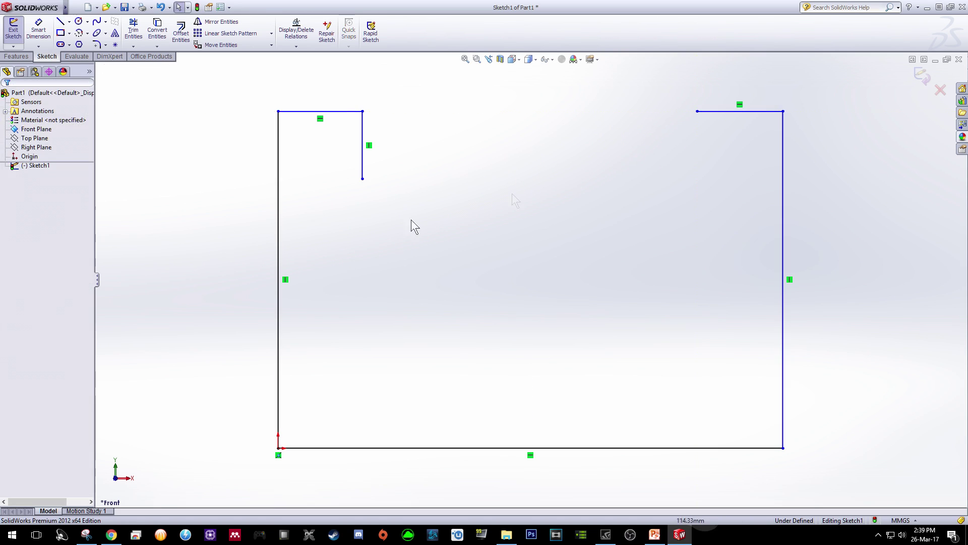
{"action": "left_click", "coordinate": [718, 113]}
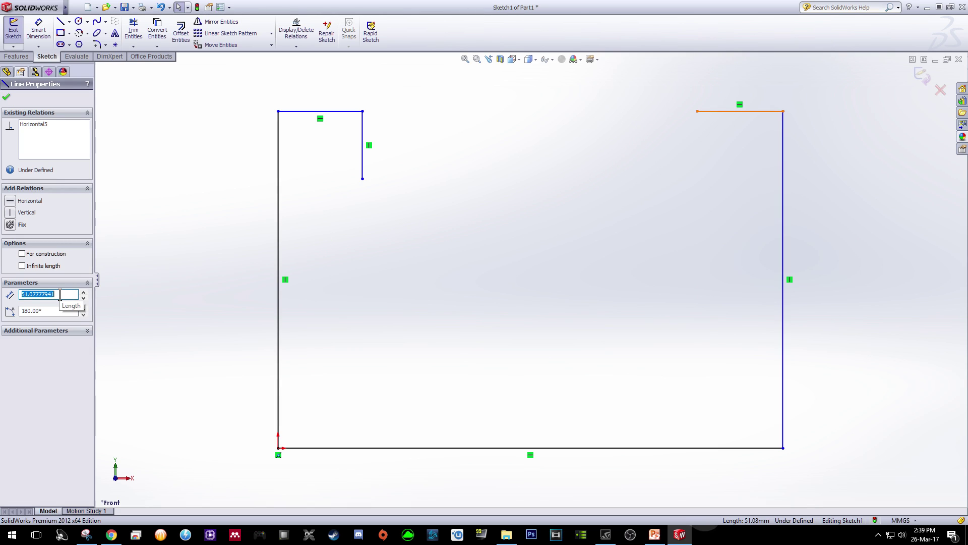
{"action": "type", "text": "50"}
{"action": "key", "text": "Return"}
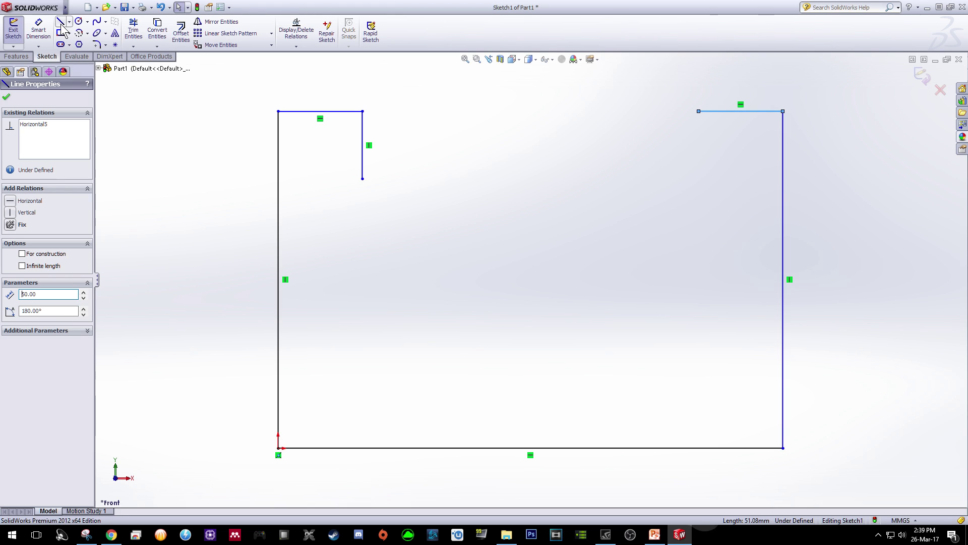
Step: Add a 40 mm right drop and a 200 mm floor line joining both drops
{"action": "left_click", "coordinate": [60, 23]}
{"action": "left_click", "coordinate": [698, 112]}
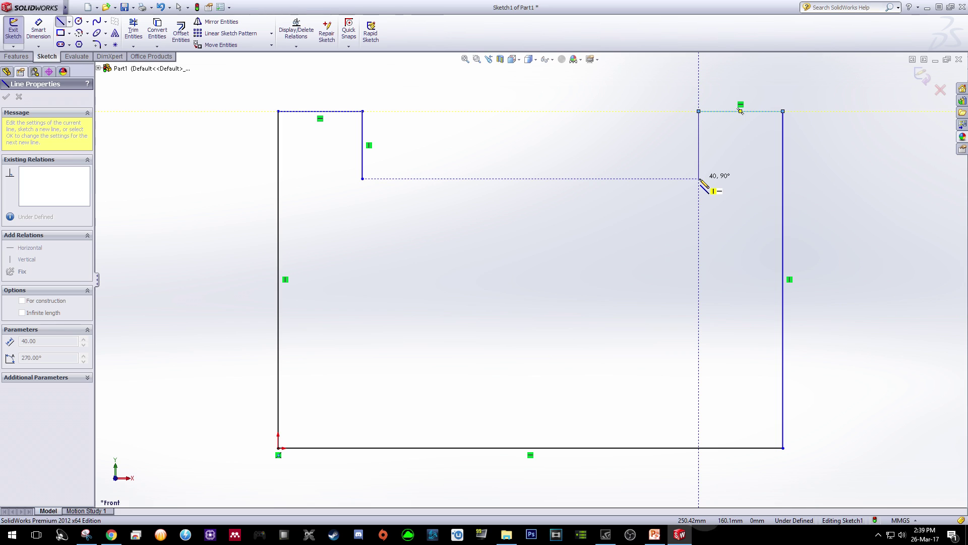
{"action": "left_click", "coordinate": [699, 178]}
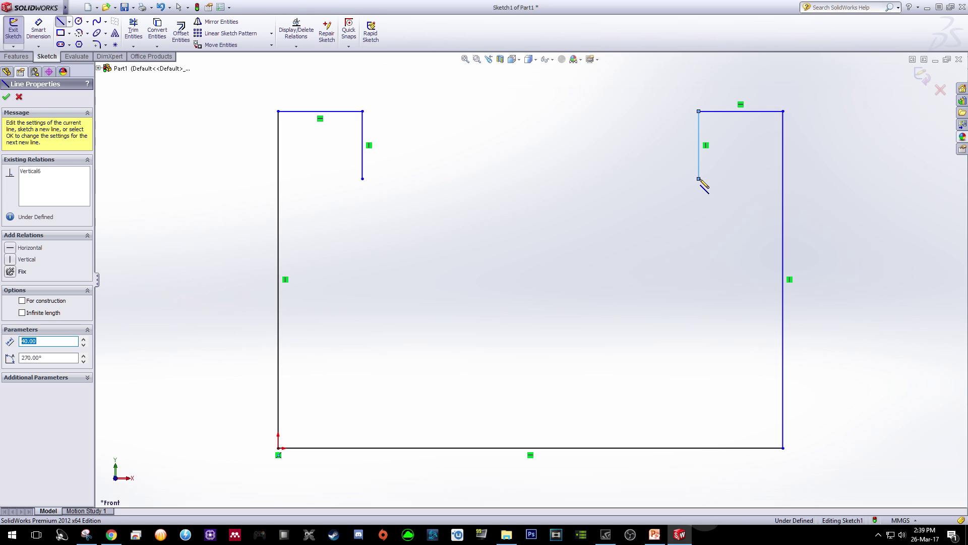
{"action": "key", "text": "Escape"}
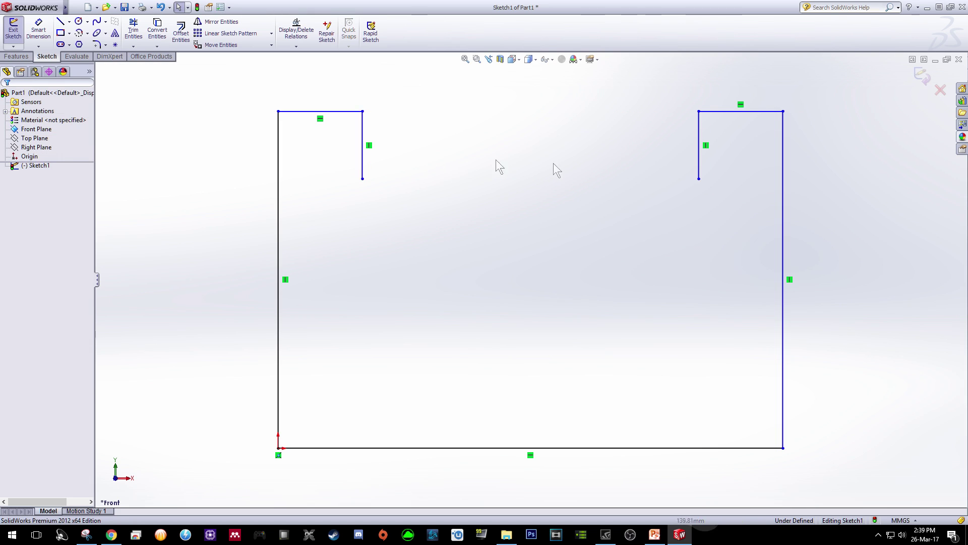
{"action": "left_click", "coordinate": [60, 21]}
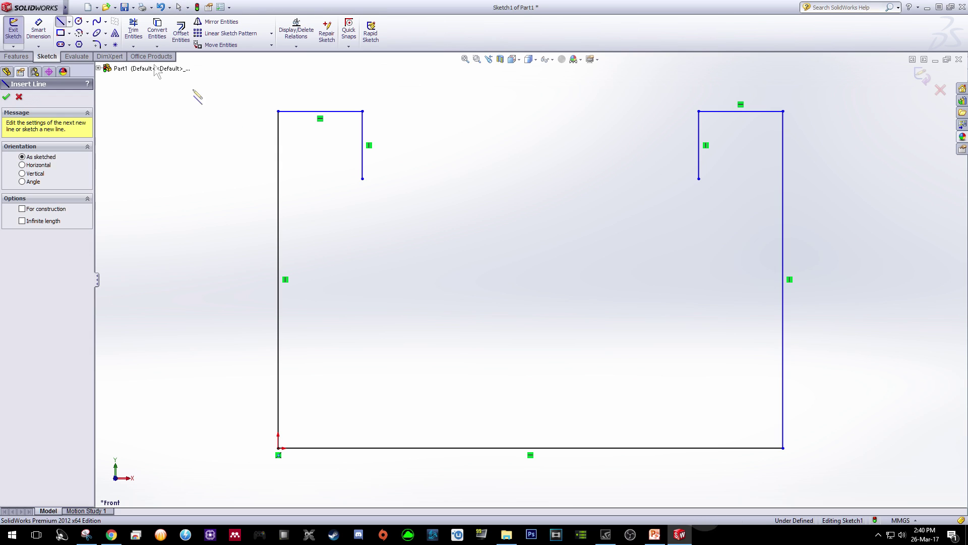
{"action": "left_click", "coordinate": [363, 178]}
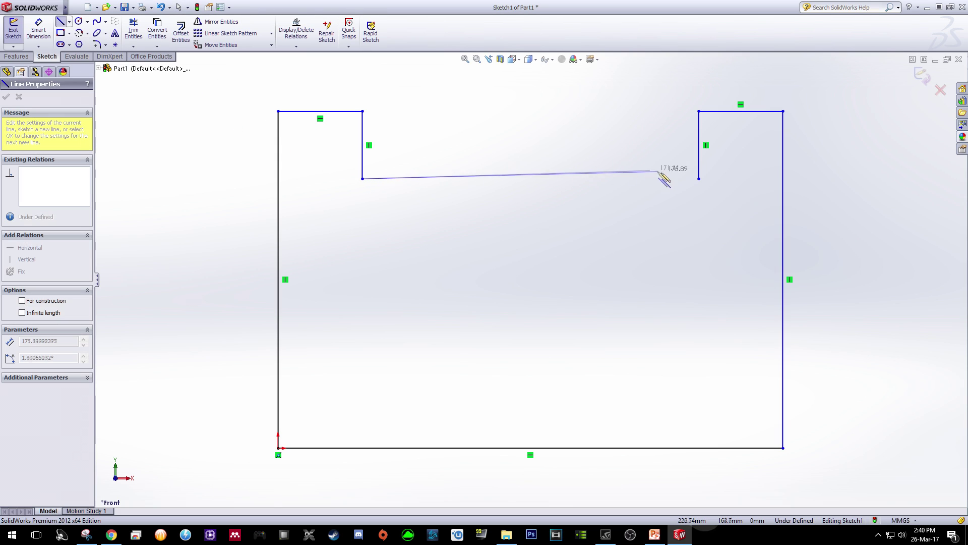
{"action": "left_click", "coordinate": [699, 178]}
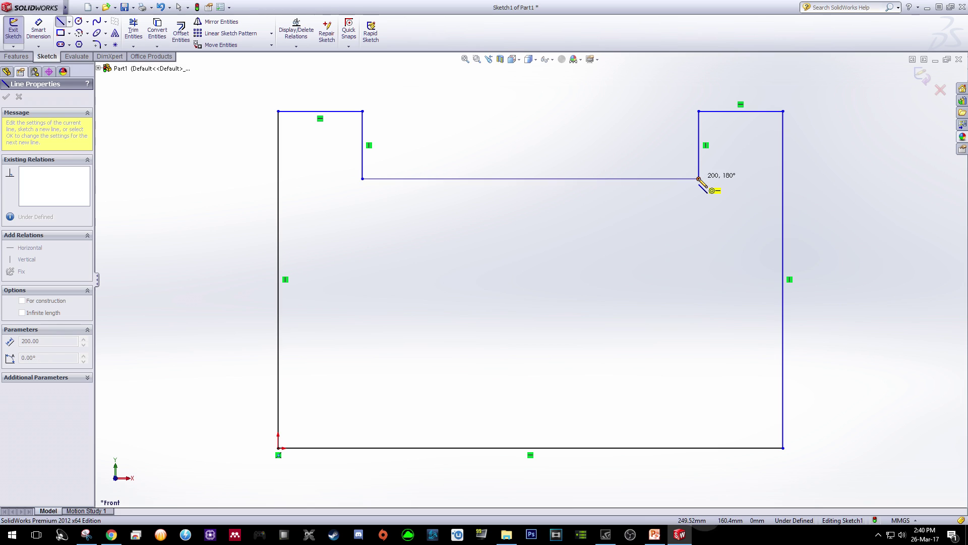
{"action": "left_click", "coordinate": [699, 178]}
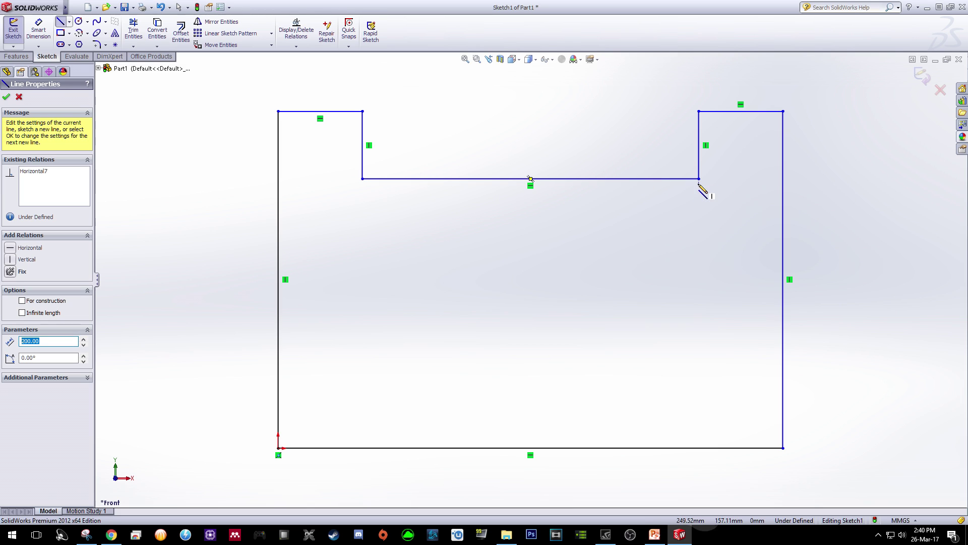
{"action": "key", "text": "Escape"}
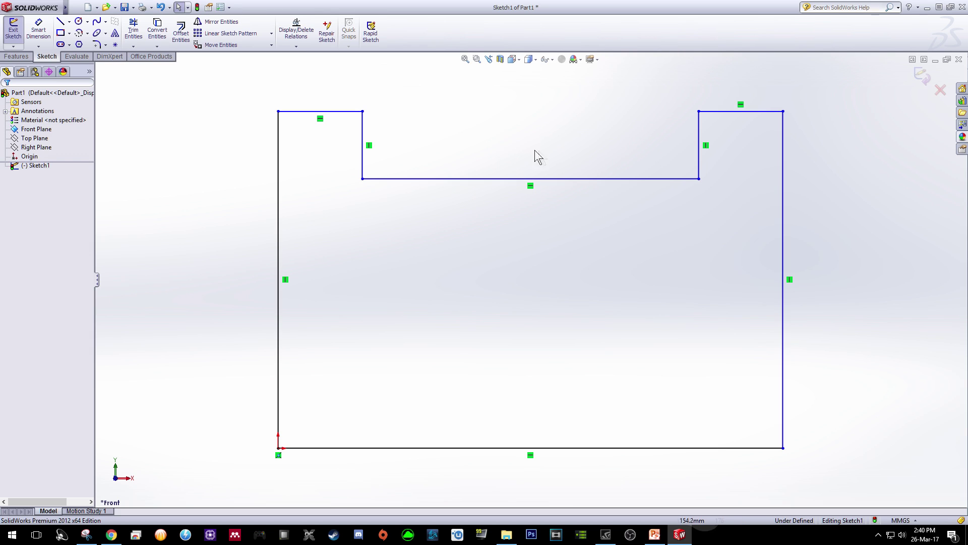
{"action": "left_click", "coordinate": [78, 22]}
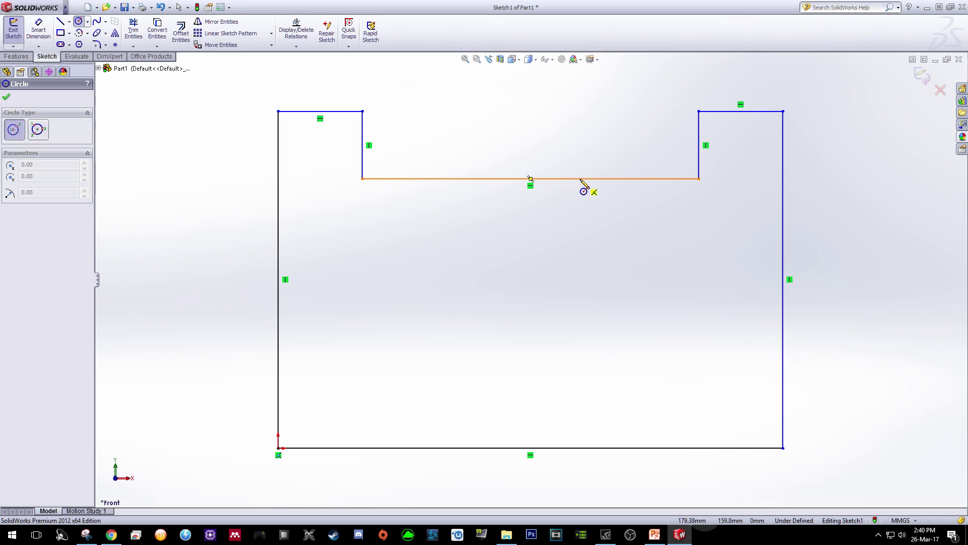
Step: Draw an R50 circle centred on the midpoint of the 200 mm floor line
{"action": "left_click", "coordinate": [530, 178]}
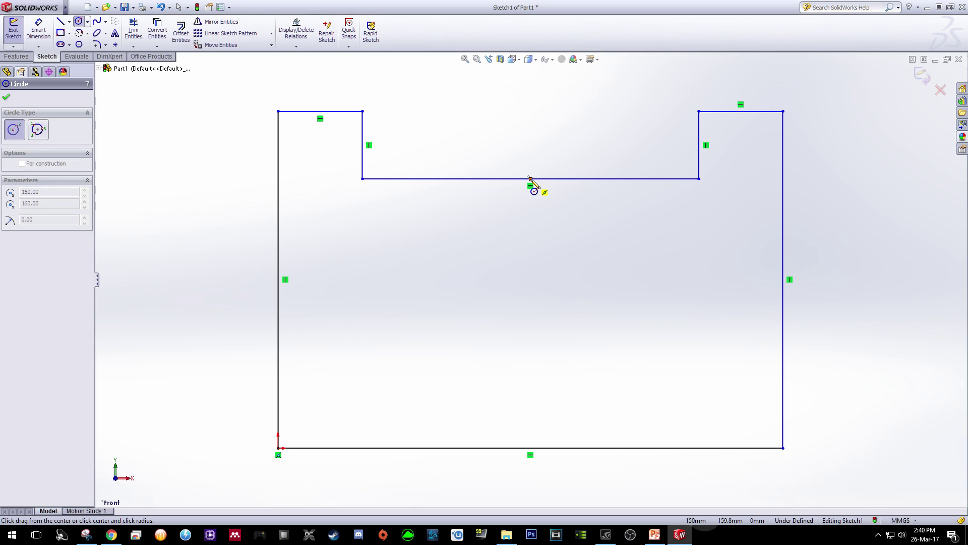
{"action": "left_click", "coordinate": [559, 243]}
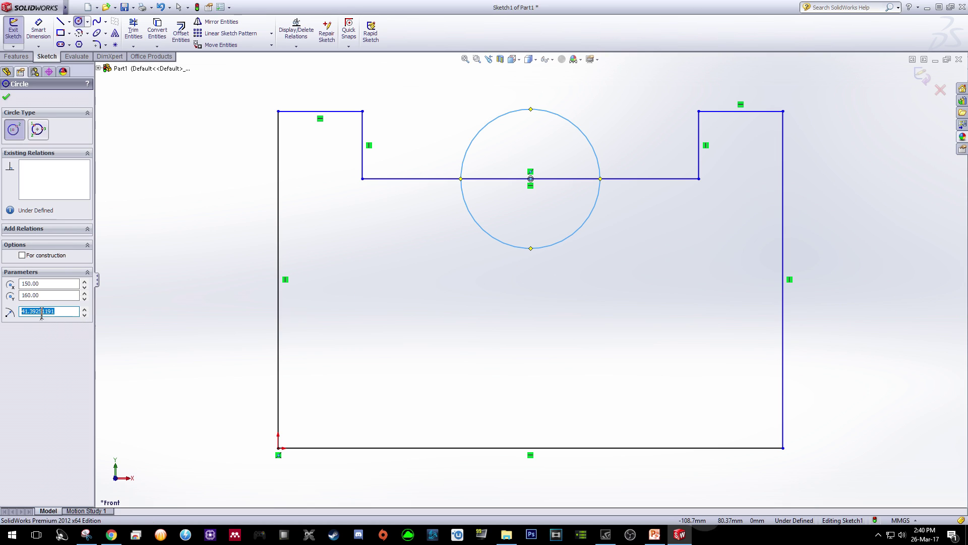
{"action": "left_click_drag", "start_coordinate": [59, 311], "coordinate": [24, 311]}
{"action": "type", "text": "5"}
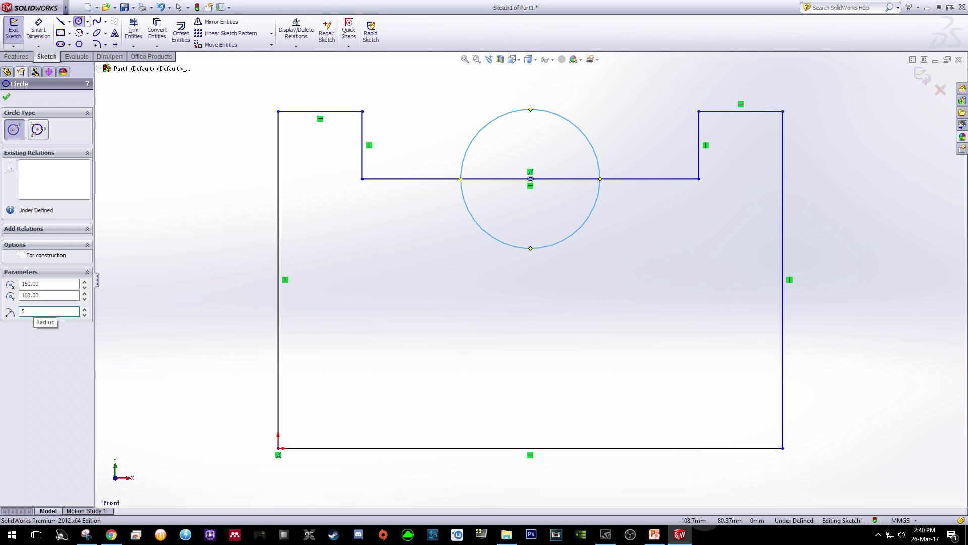
{"action": "type", "text": "0"}
{"action": "key", "text": "Return"}
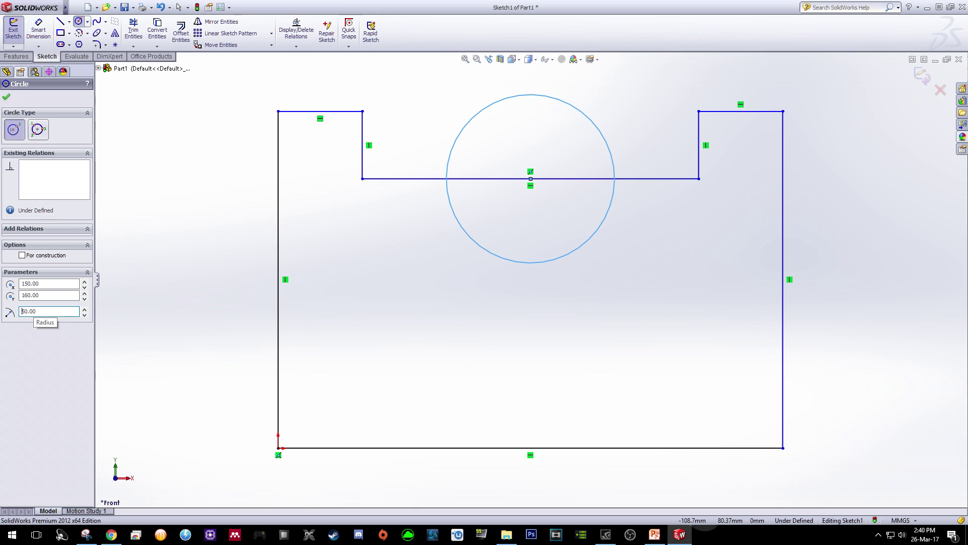
{"action": "left_click", "coordinate": [7, 97]}
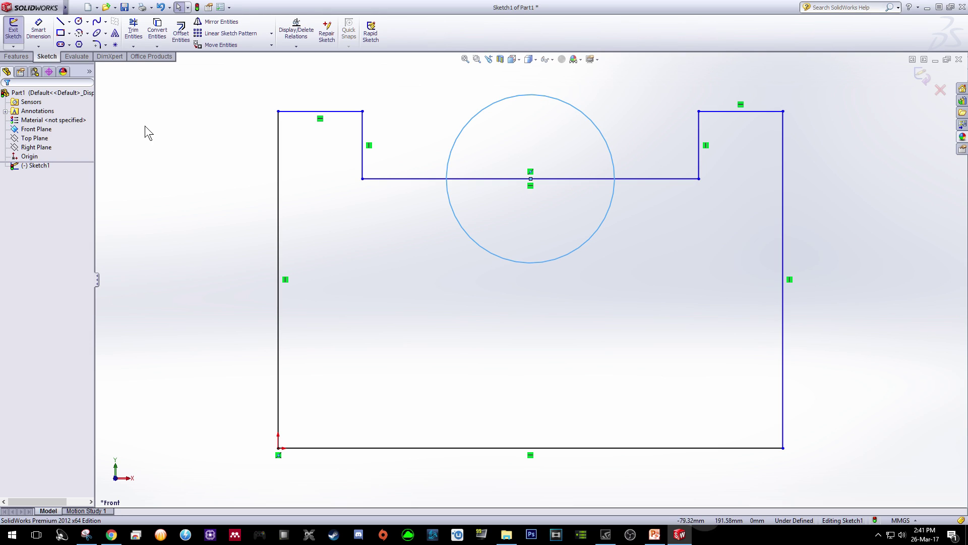
{"action": "left_click", "coordinate": [134, 28]}
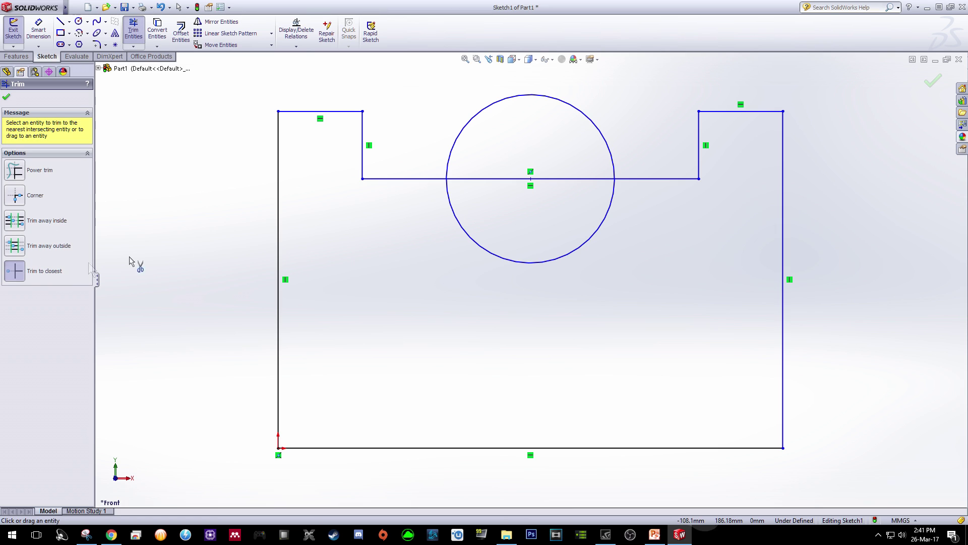
Step: Trim the circle's upper half and the floor segment across it, leaving a semicircular notch
{"action": "left_click", "coordinate": [488, 108]}
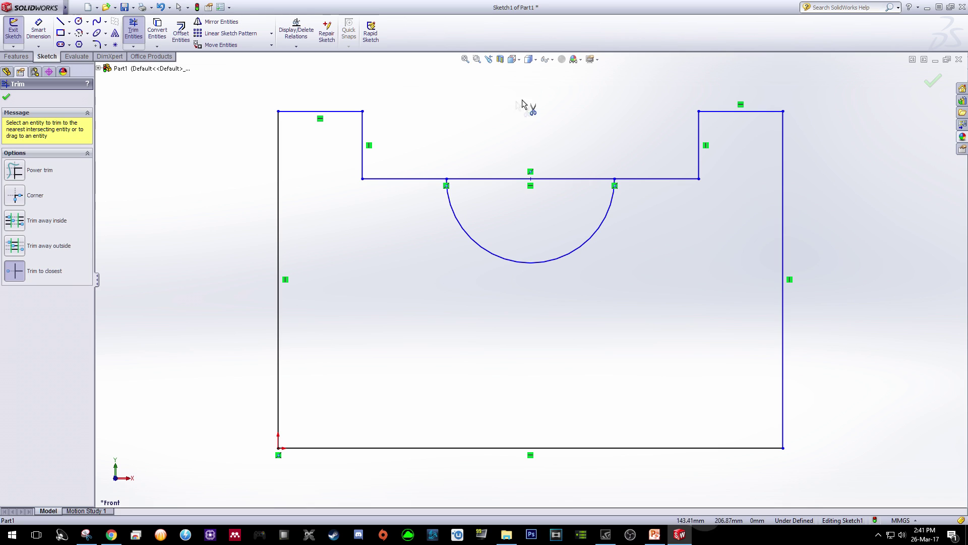
{"action": "left_click", "coordinate": [497, 180]}
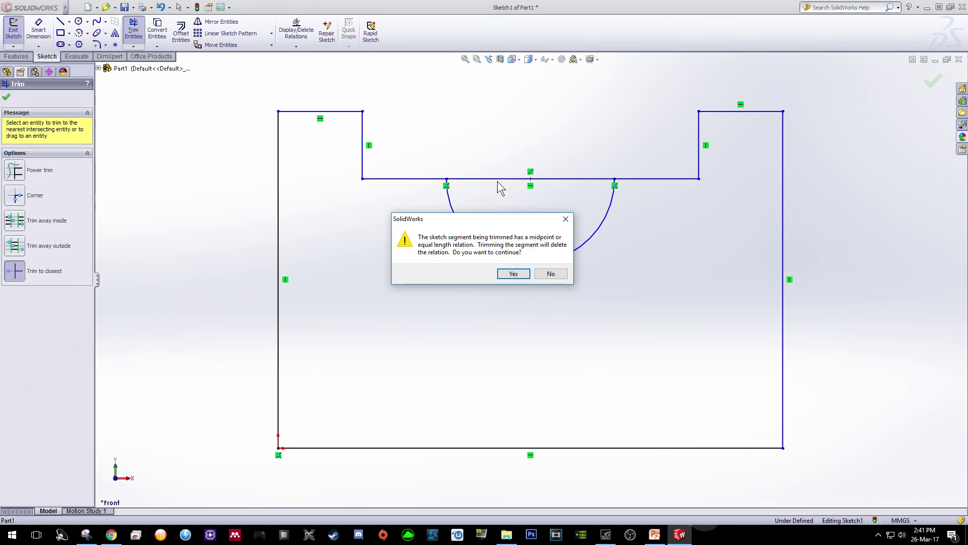
{"action": "left_click", "coordinate": [513, 275]}
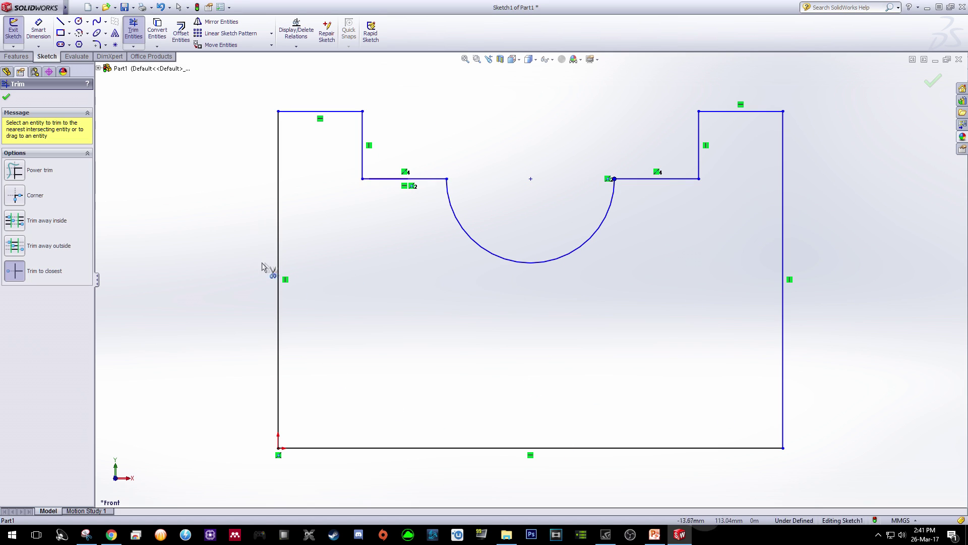
{"action": "left_click", "coordinate": [31, 34]}
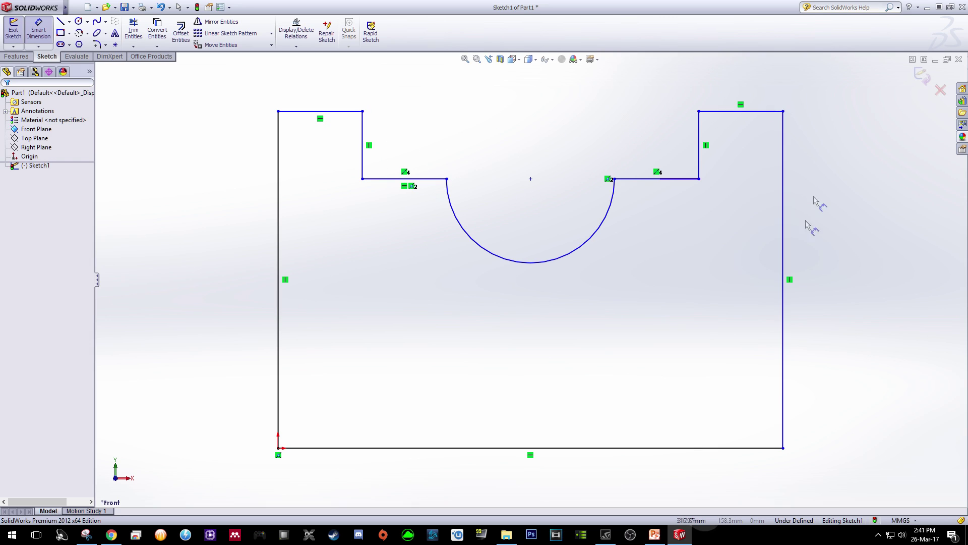
Step: Dimension the base 300, left height 200, top-left ledge 50 and right step 40
{"action": "left_click", "coordinate": [533, 453]}
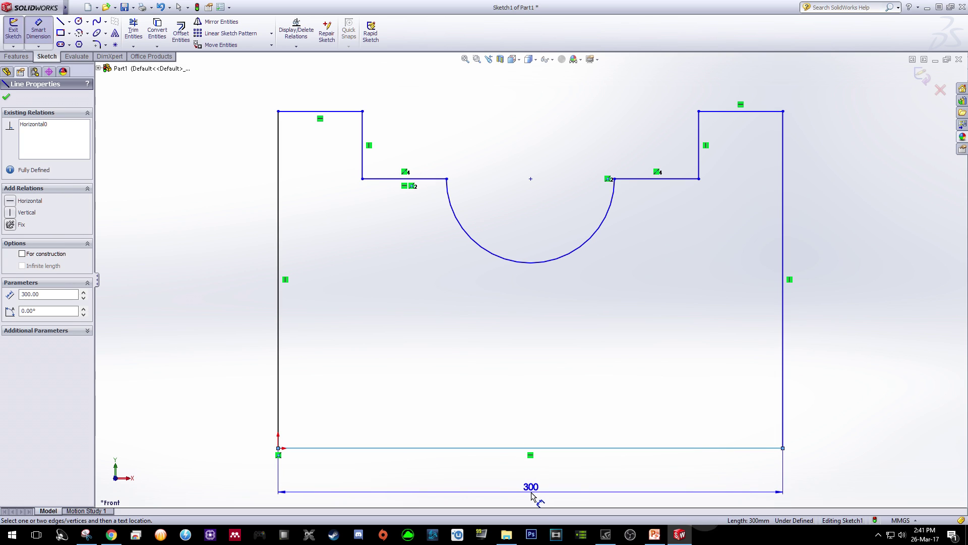
{"action": "left_click", "coordinate": [530, 491]}
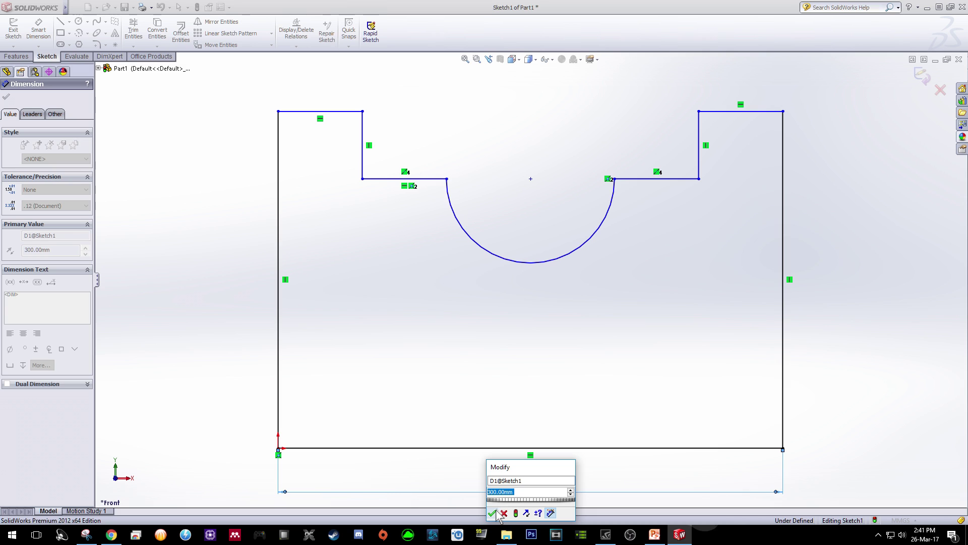
{"action": "left_click", "coordinate": [492, 512]}
{"action": "left_click", "coordinate": [279, 278]}
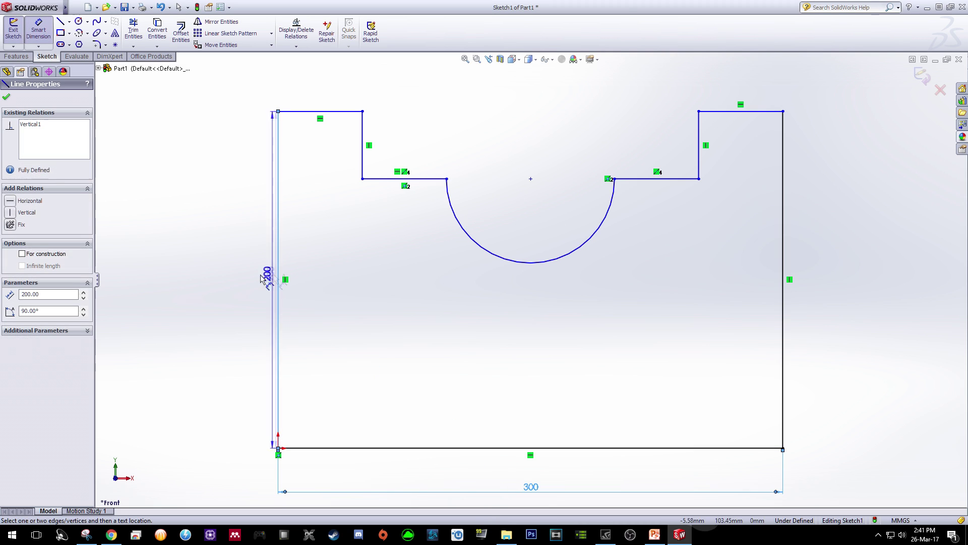
{"action": "left_click", "coordinate": [199, 282]}
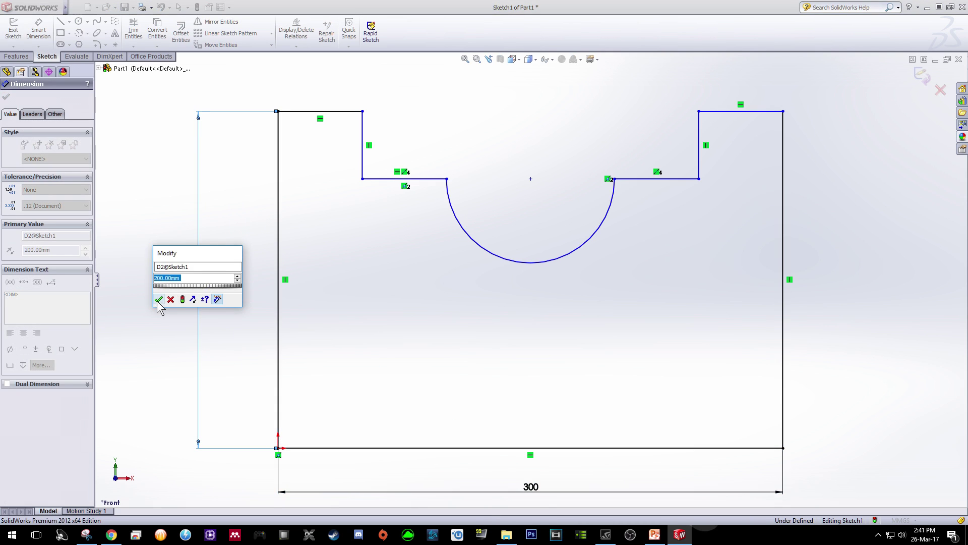
{"action": "left_click", "coordinate": [160, 297]}
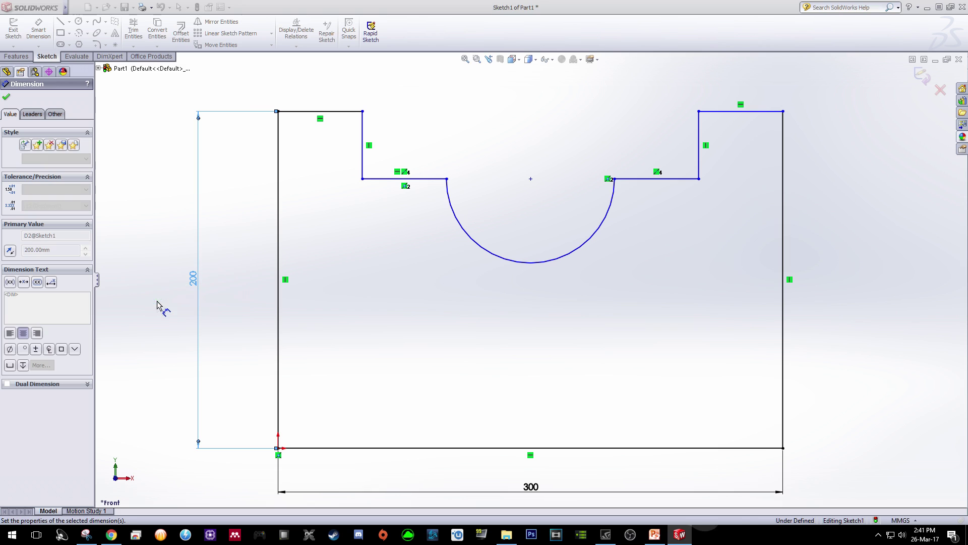
{"action": "left_click", "coordinate": [328, 111]}
{"action": "left_click", "coordinate": [327, 82]}
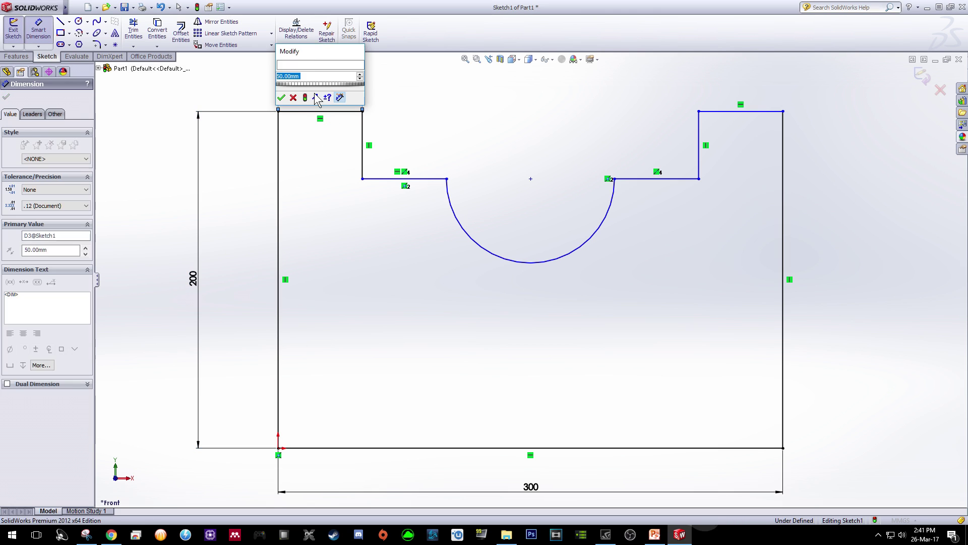
{"action": "left_click", "coordinate": [282, 97]}
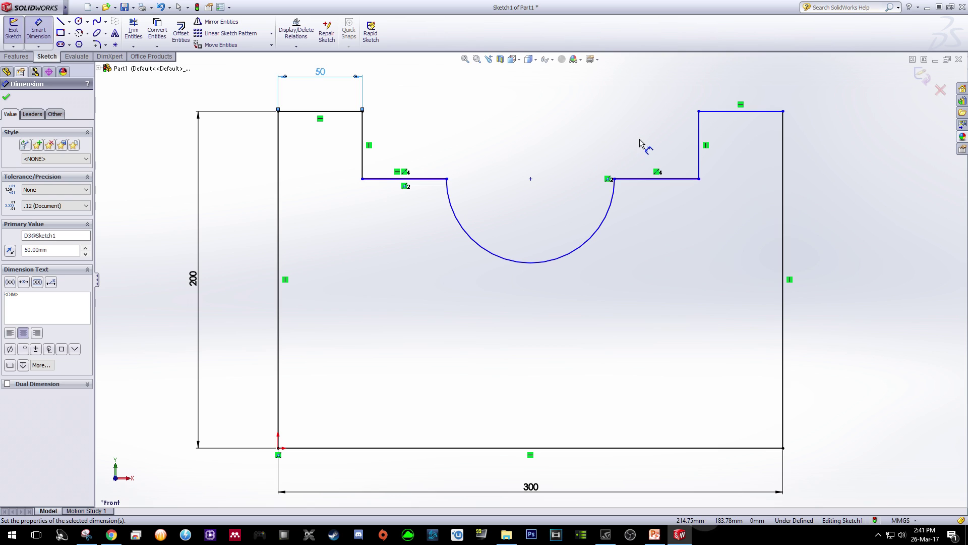
{"action": "left_click", "coordinate": [700, 145]}
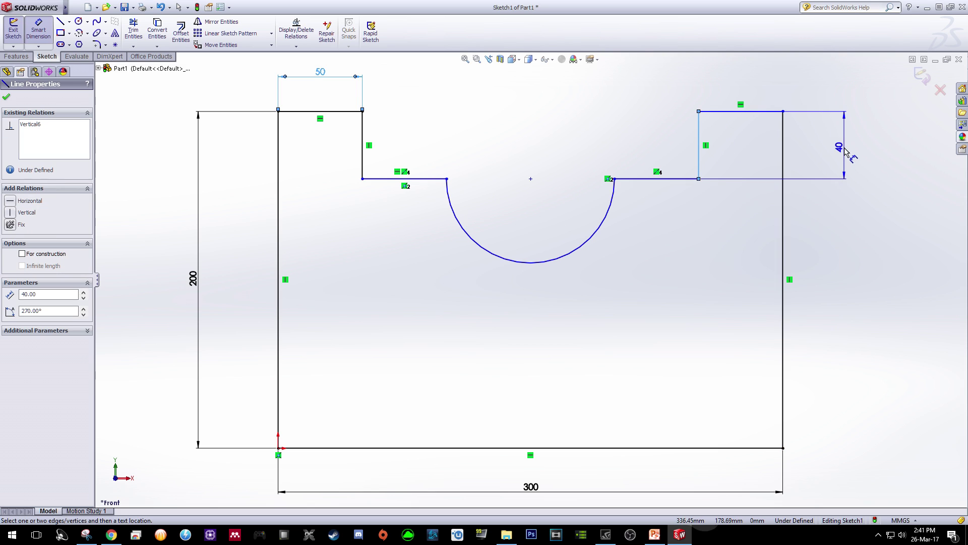
{"action": "left_click", "coordinate": [849, 148]}
{"action": "left_click", "coordinate": [807, 166]}
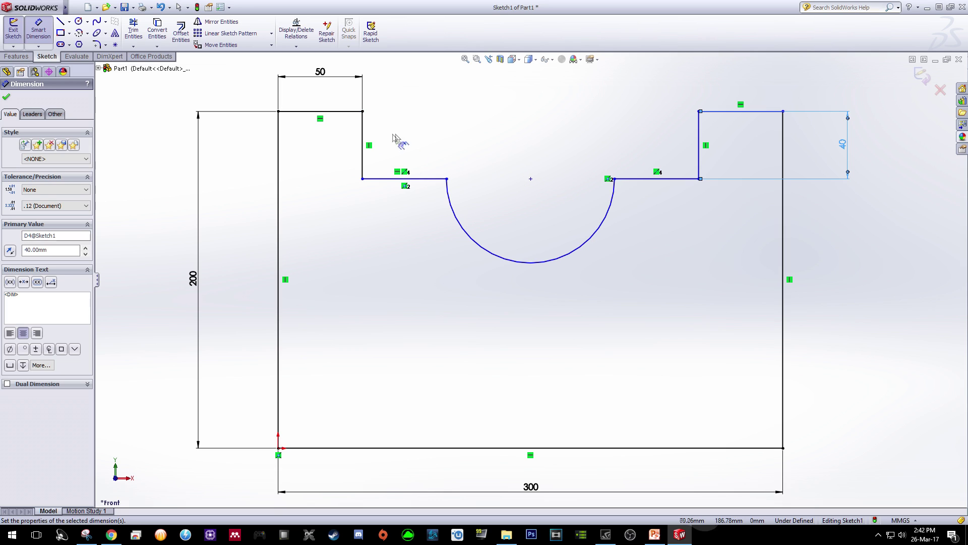
Step: Dimension the arc centre 100 from the left step edge and the semicircular arc at R50
{"action": "left_click", "coordinate": [362, 134]}
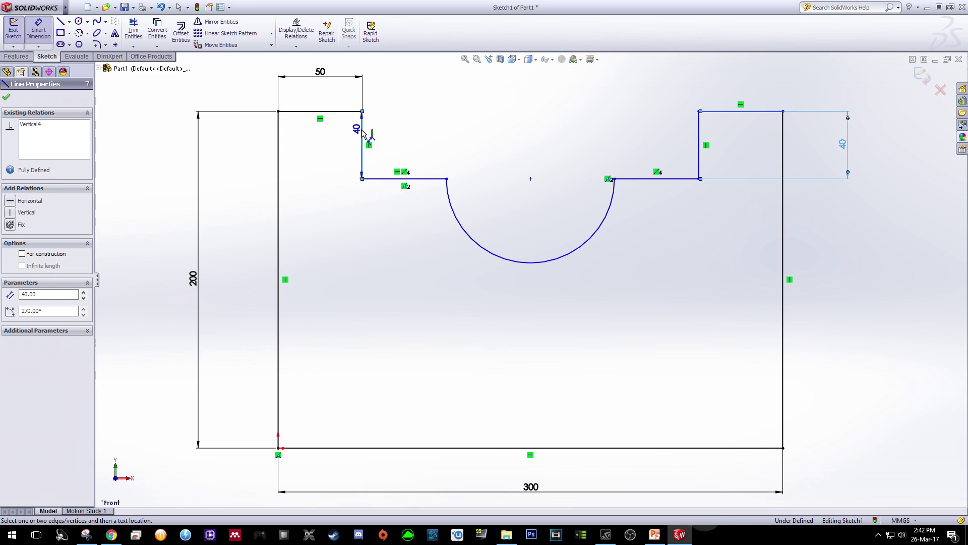
{"action": "left_click", "coordinate": [531, 180]}
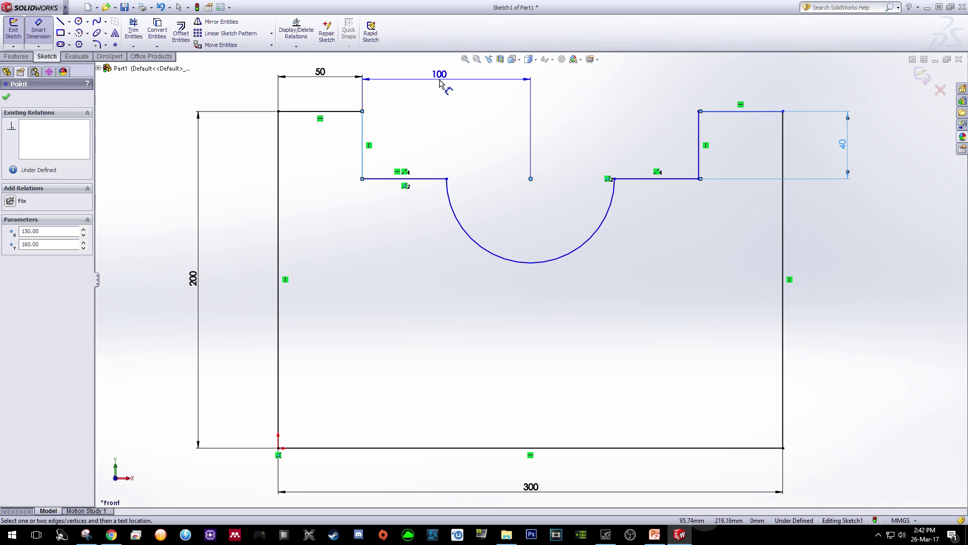
{"action": "left_click", "coordinate": [442, 79]}
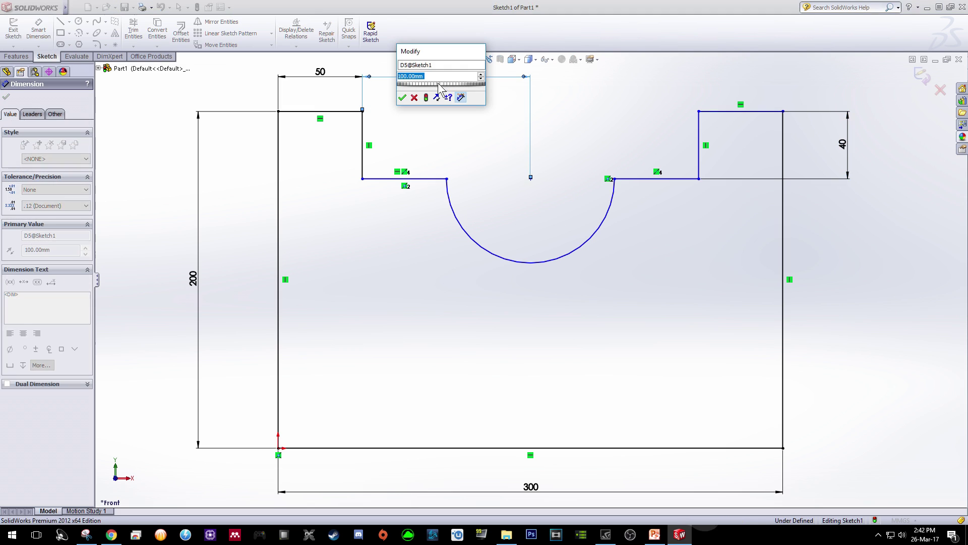
{"action": "left_click", "coordinate": [402, 98]}
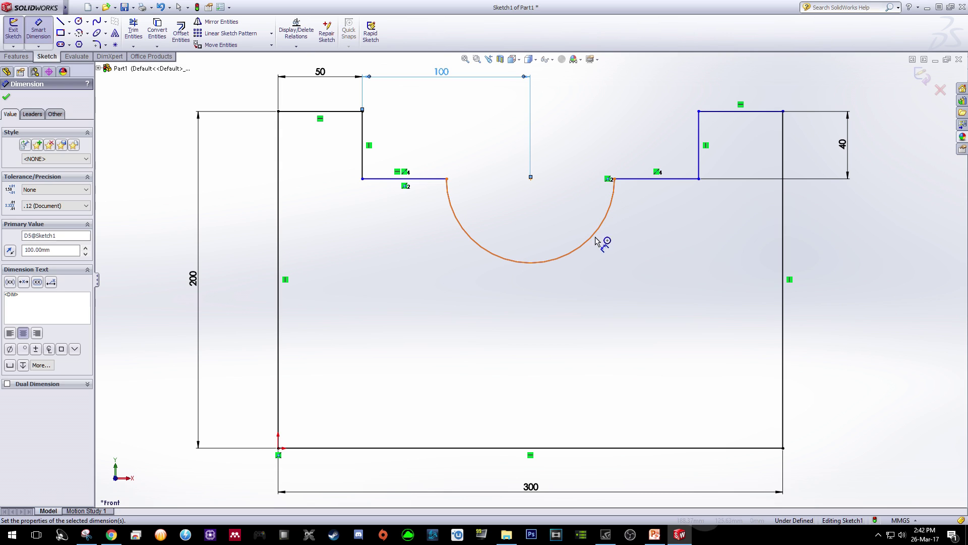
{"action": "left_click", "coordinate": [451, 200]}
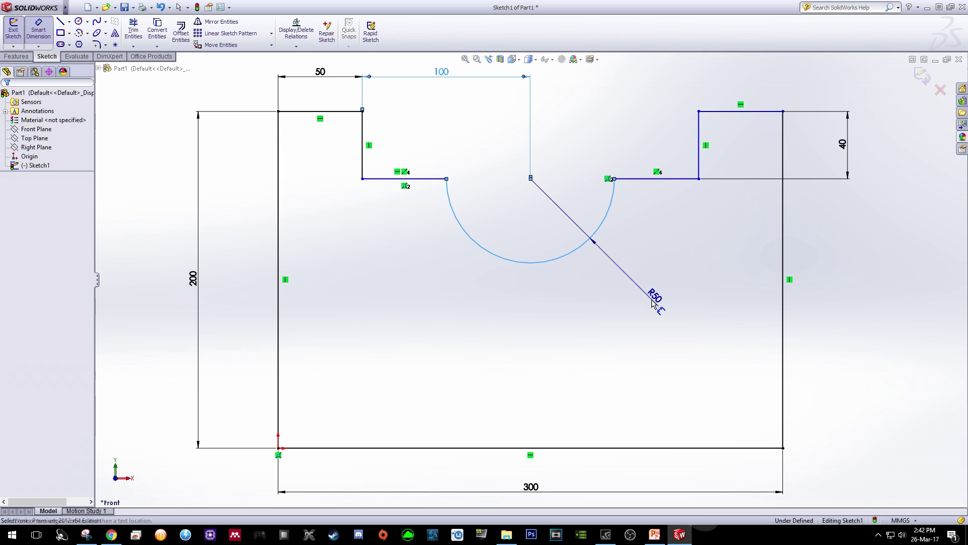
{"action": "left_click", "coordinate": [650, 302]}
{"action": "left_click", "coordinate": [613, 321]}
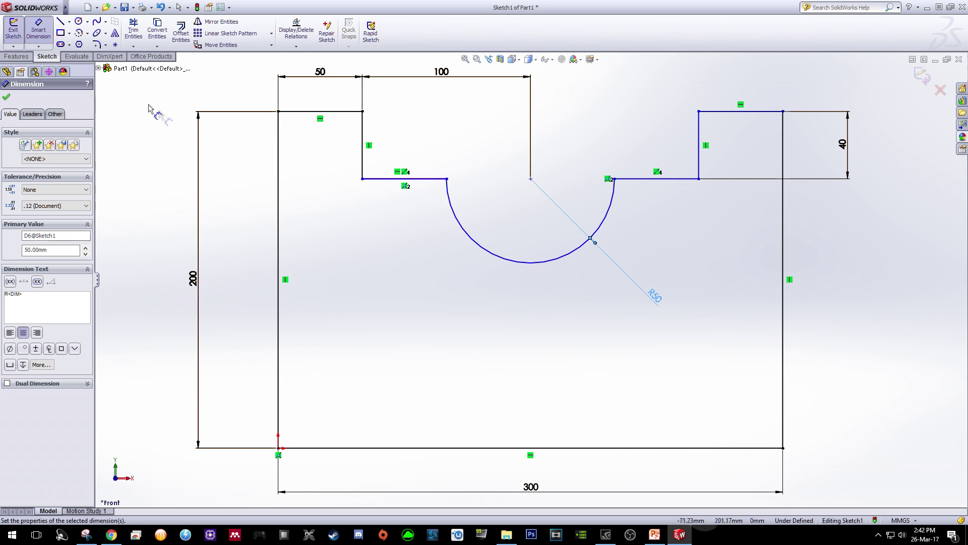
Step: Extrude the sketch as a Blind Boss-Extrude 50 mm deep
{"action": "left_click", "coordinate": [23, 59]}
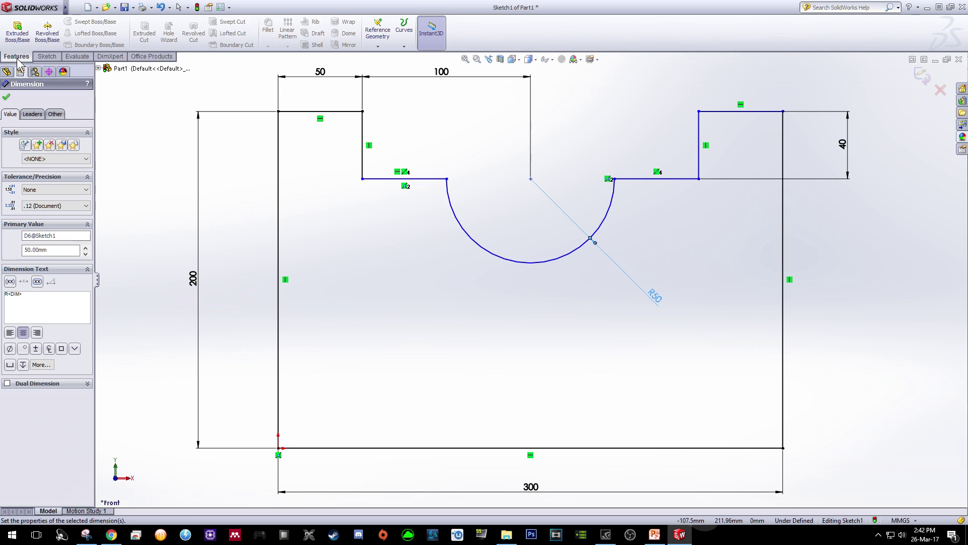
{"action": "left_click", "coordinate": [17, 31]}
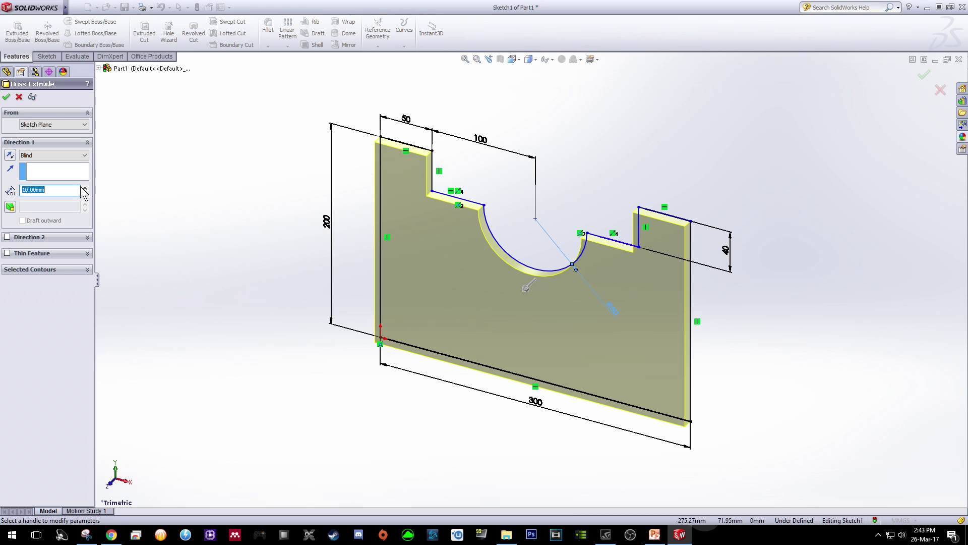
{"action": "left_click_drag", "start_coordinate": [84, 187], "coordinate": [85, 190]}
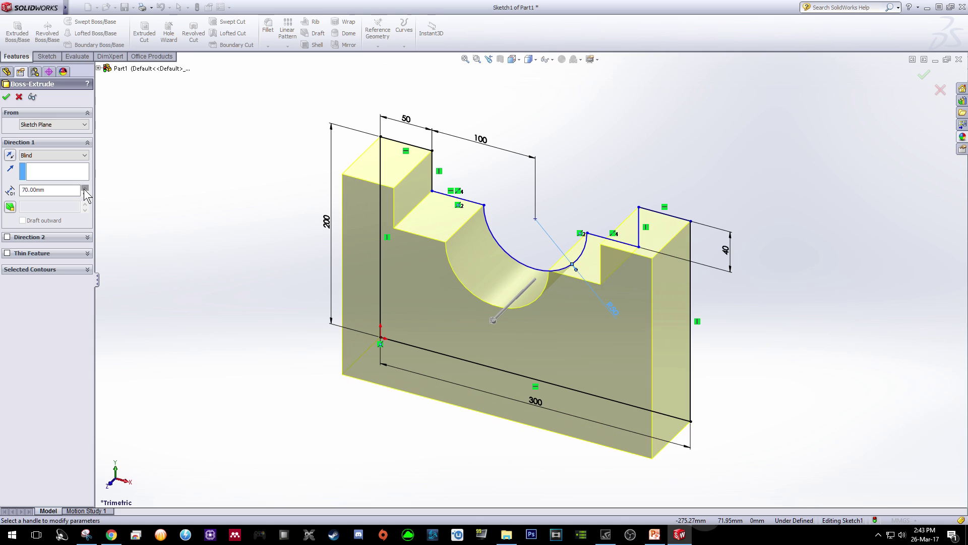
{"action": "left_click", "coordinate": [85, 193]}
{"action": "left_click", "coordinate": [86, 193]}
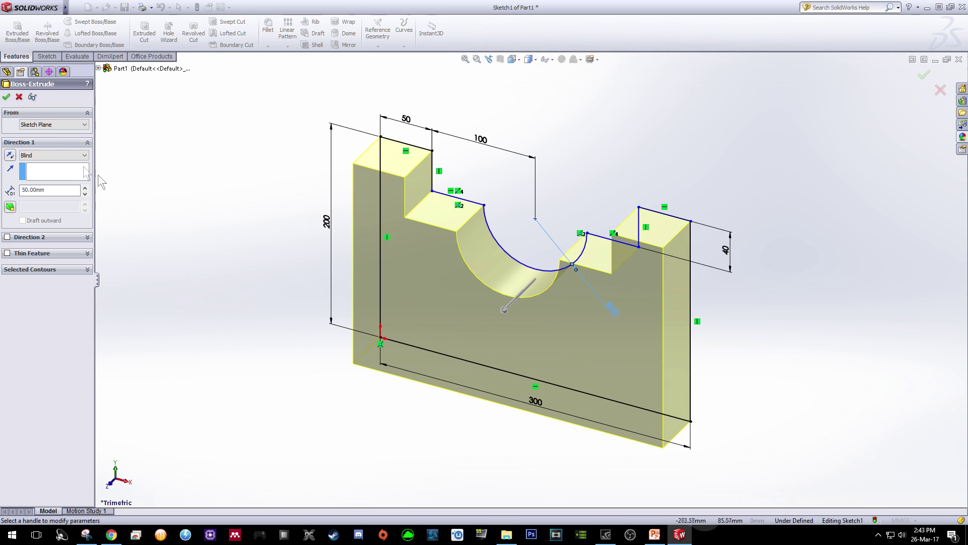
{"action": "left_click", "coordinate": [6, 97]}
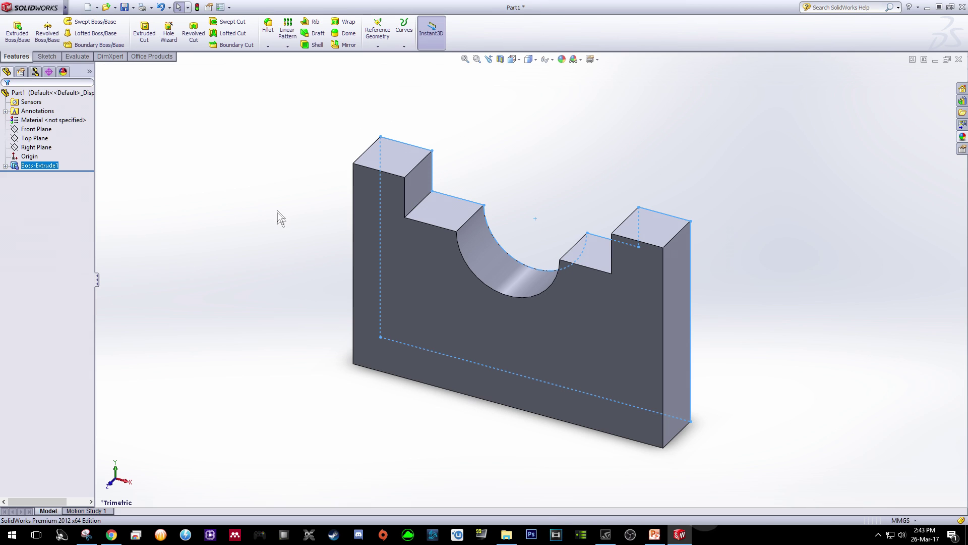
{"action": "left_click", "coordinate": [563, 60]}
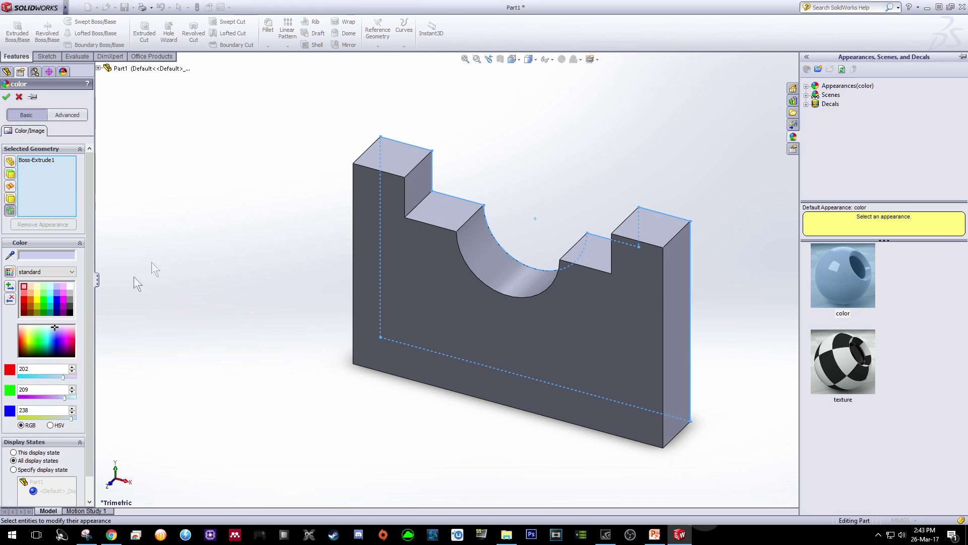
Step: Apply the green swatch (RGB 128/255/128) to the Boss-Extrude1 solid
{"action": "left_click", "coordinate": [50, 286]}
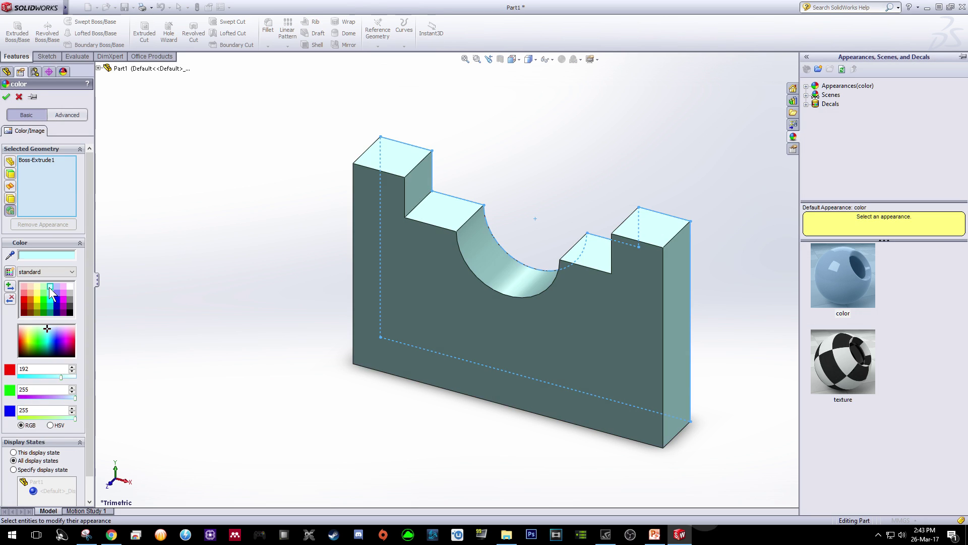
{"action": "left_click", "coordinate": [57, 286]}
{"action": "left_click", "coordinate": [62, 286]}
{"action": "left_click", "coordinate": [44, 285]}
{"action": "left_click", "coordinate": [43, 292]}
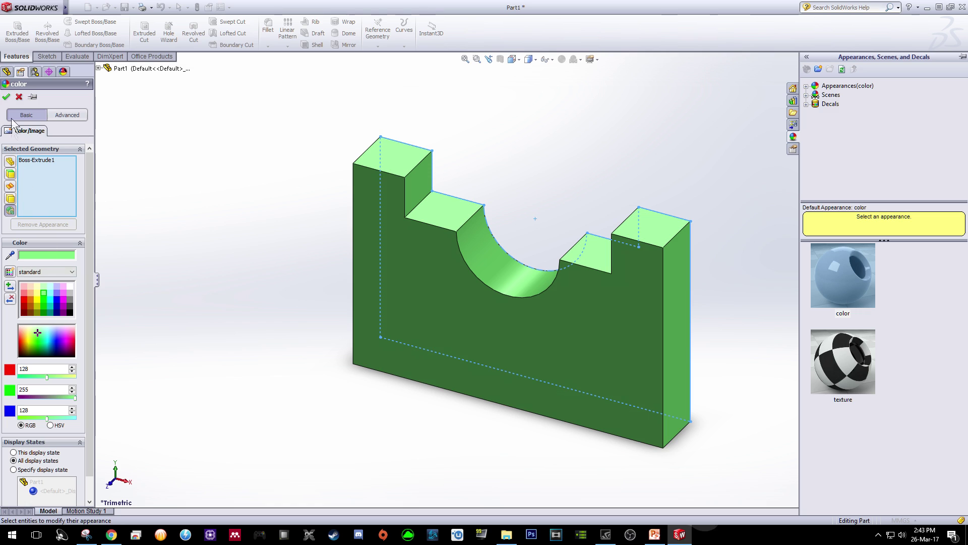
{"action": "left_click", "coordinate": [7, 97]}
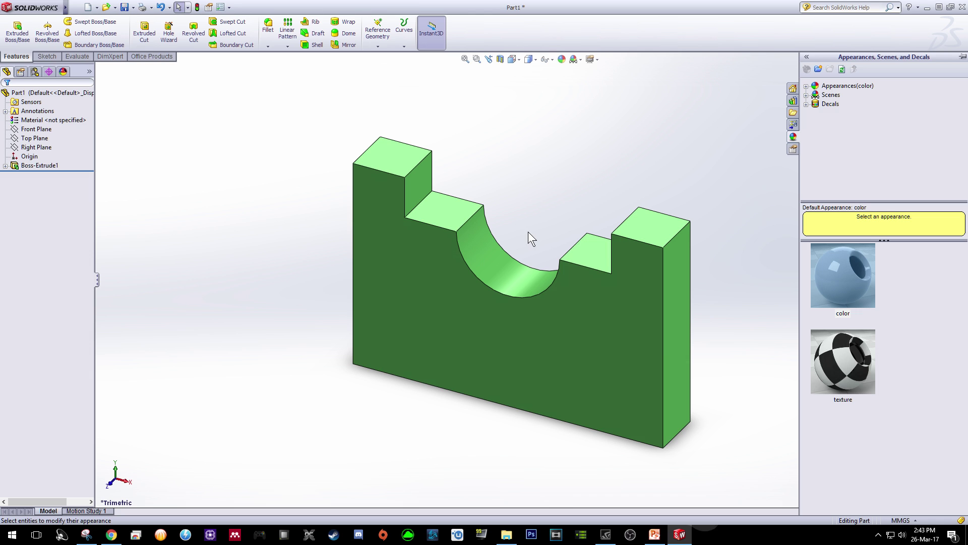
{"action": "middle_click_drag", "start_coordinate": [537, 245], "coordinate": [644, 250]}
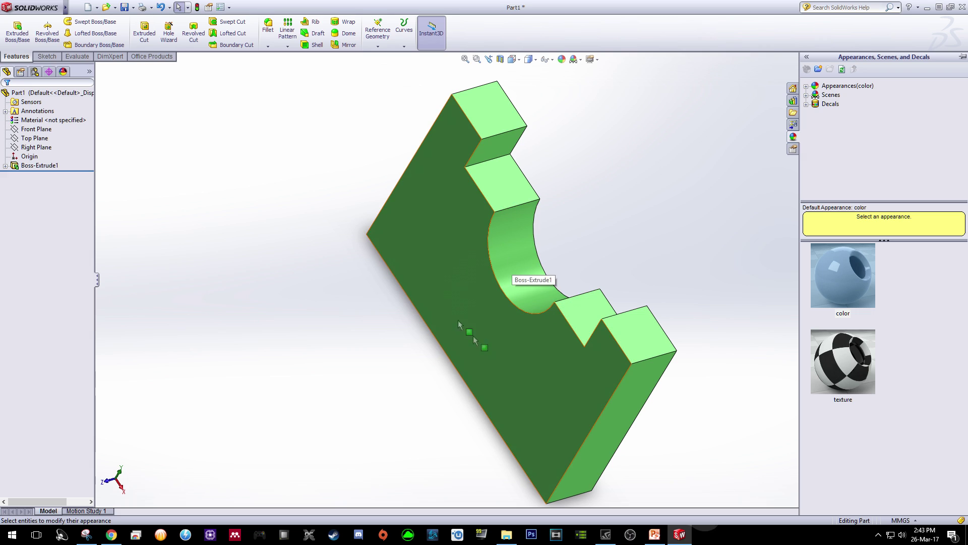
Step: Switch the green block to the Isometric standard view
{"action": "left_click", "coordinate": [519, 60]}
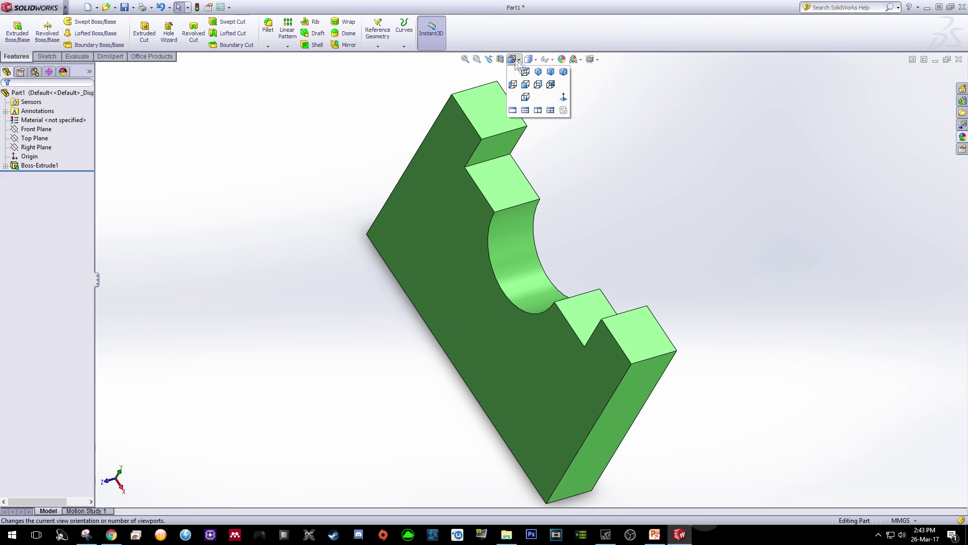
{"action": "left_click", "coordinate": [538, 72]}
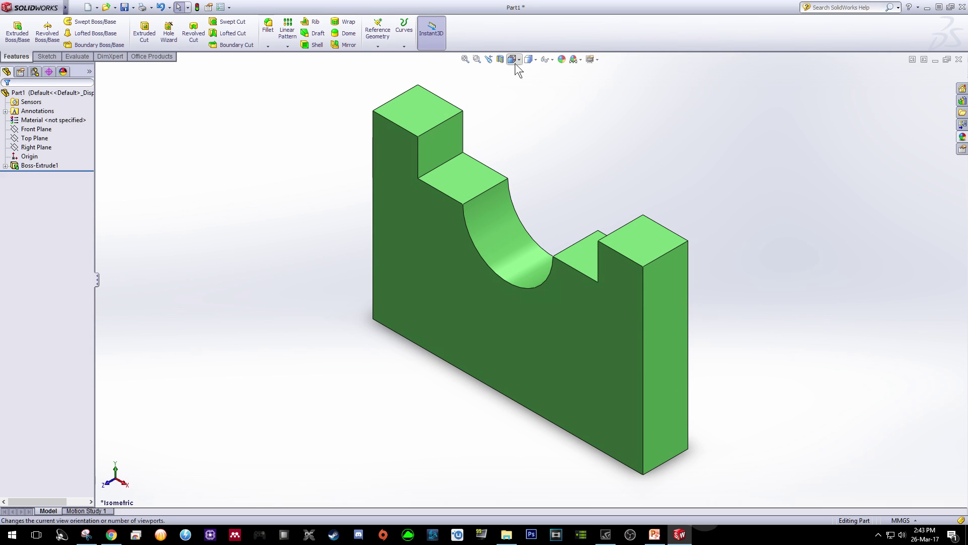